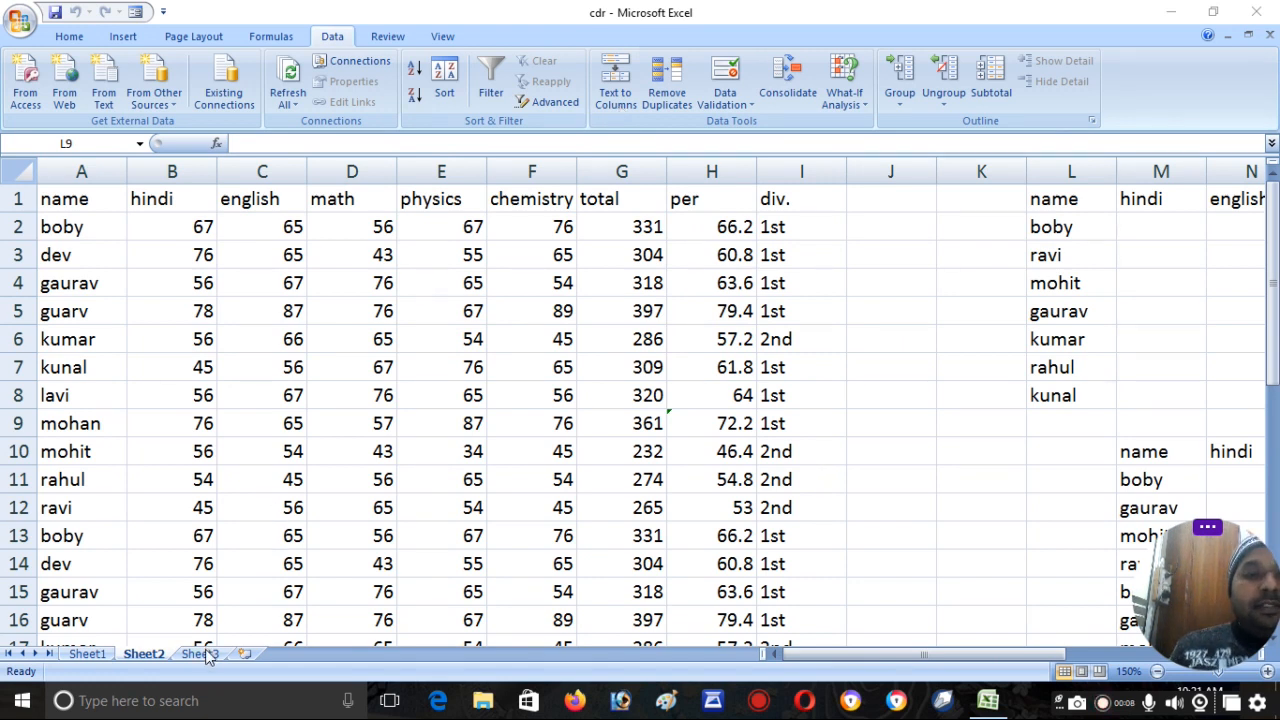
Add a new worksheet and enter "name hindi english math physics chemistry total per div" as one text in cell A1.
{"action": "left_click", "coordinate": [244, 653]}
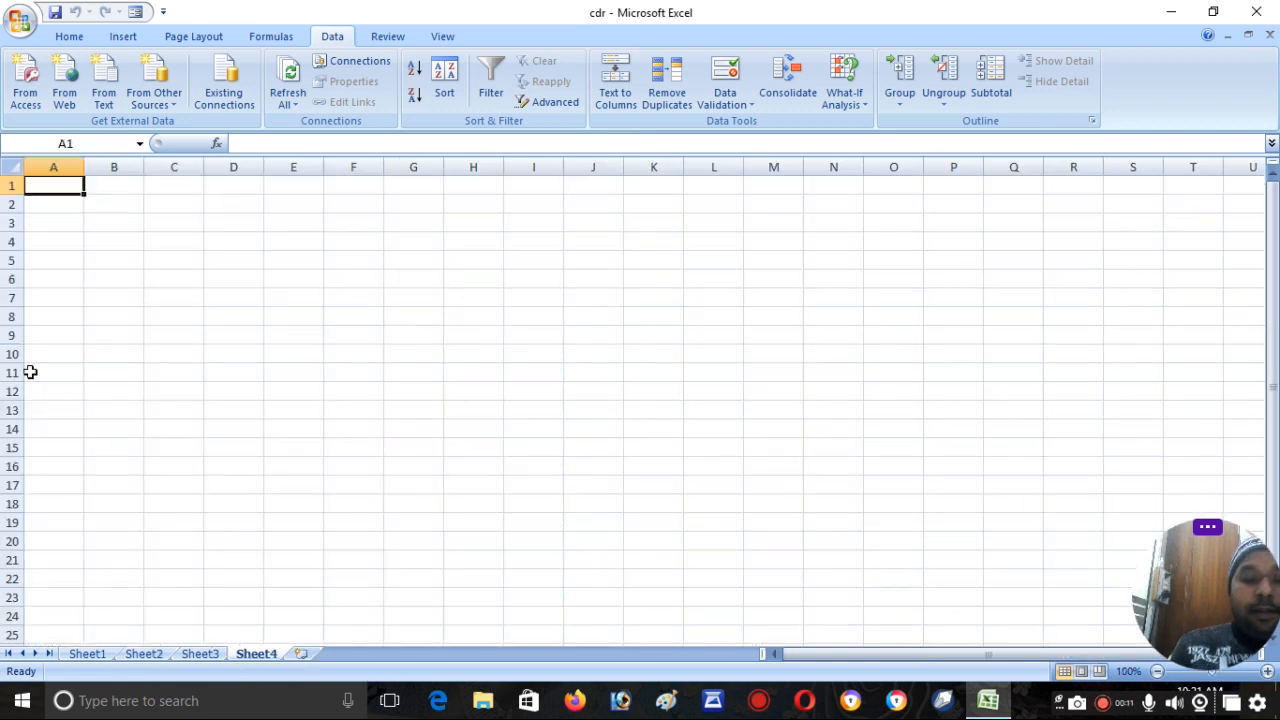
{"action": "type", "text": "name"}
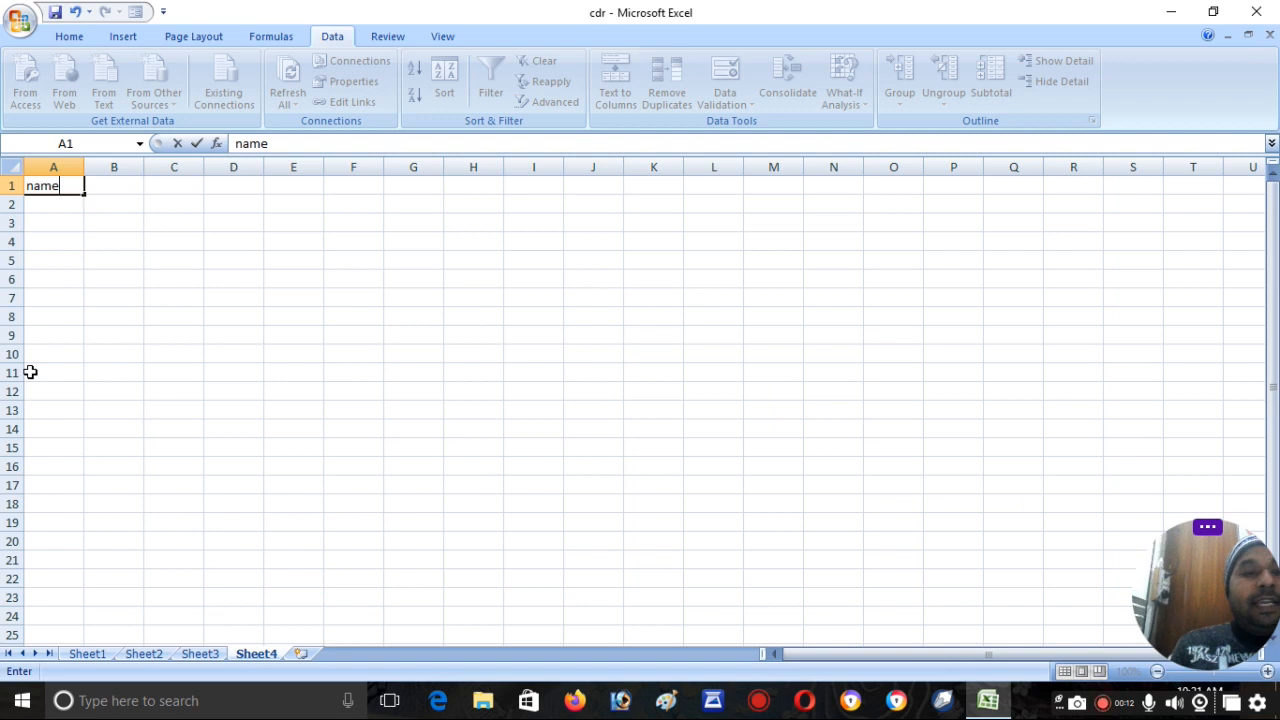
{"action": "type", "text": " hindi e"}
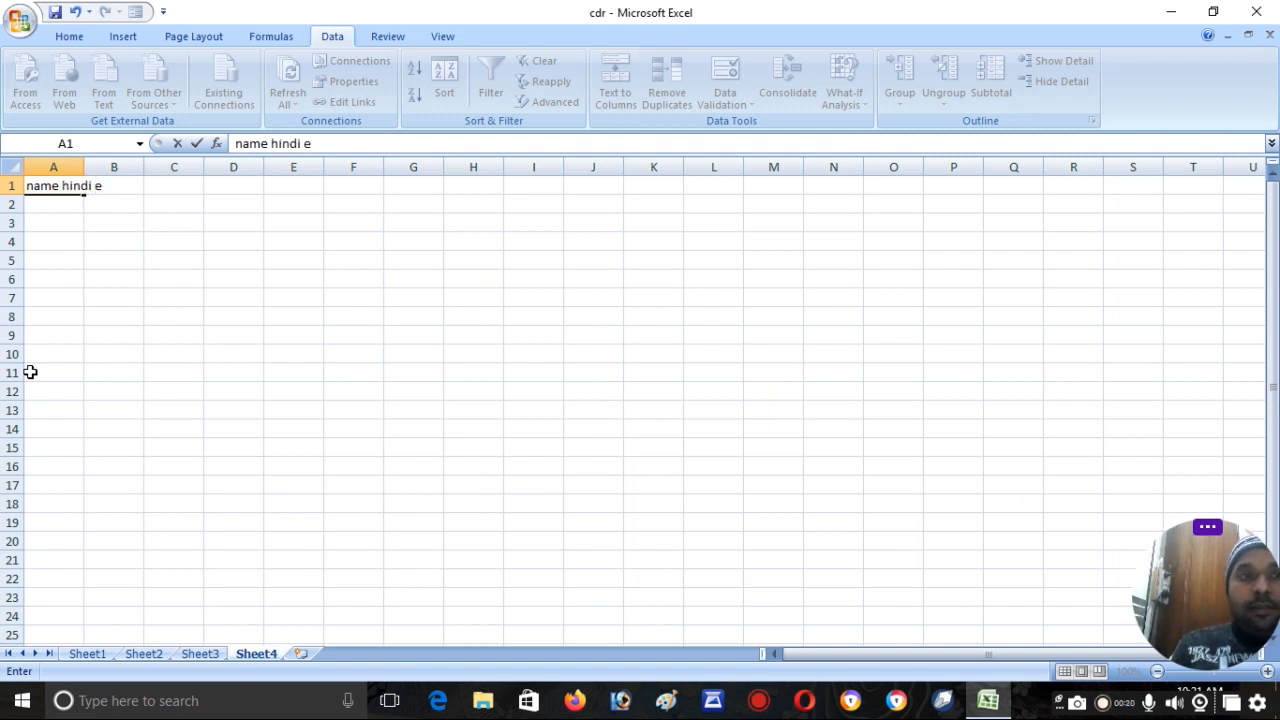
{"action": "type", "text": "ngli"}
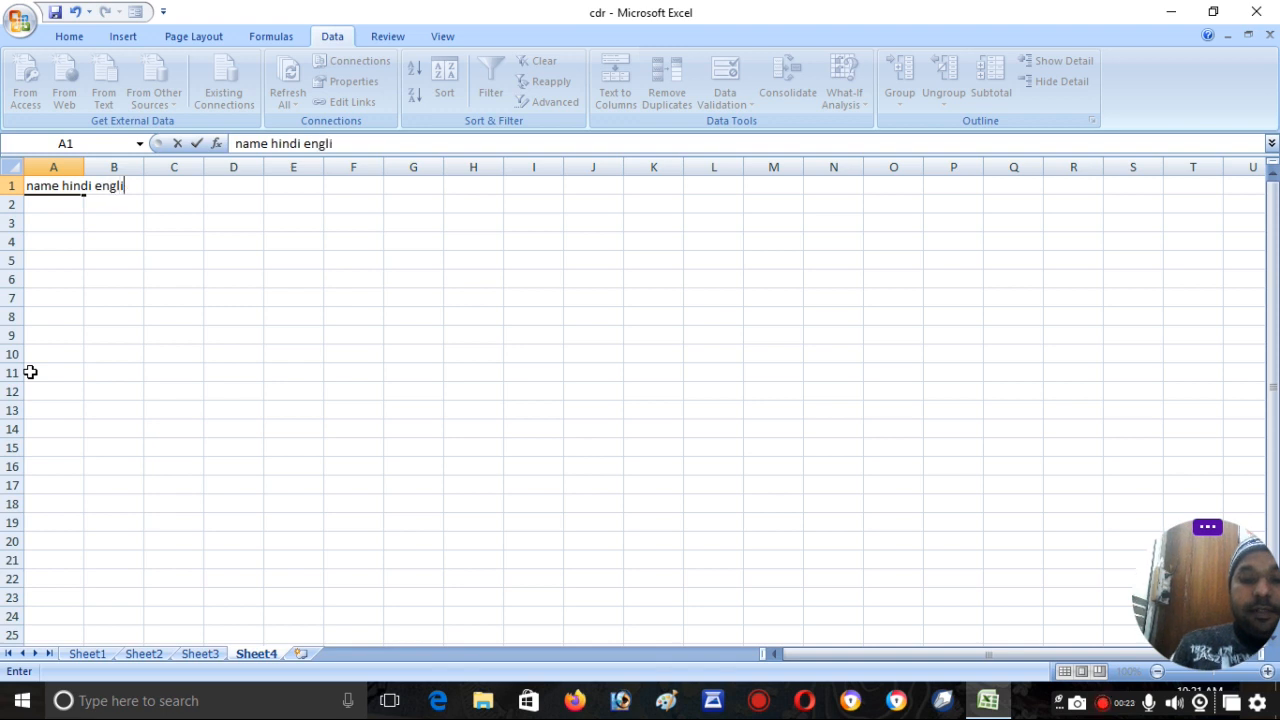
{"action": "type", "text": "sh ma"}
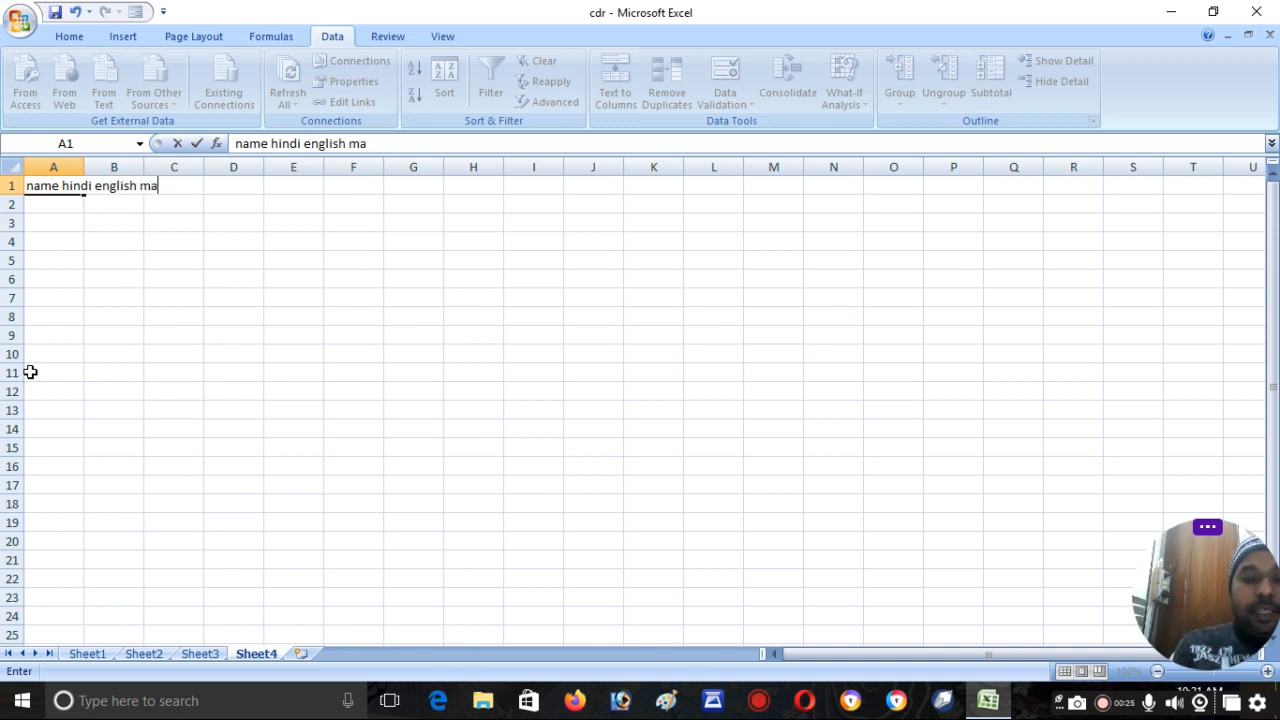
{"action": "type", "text": "th phy"}
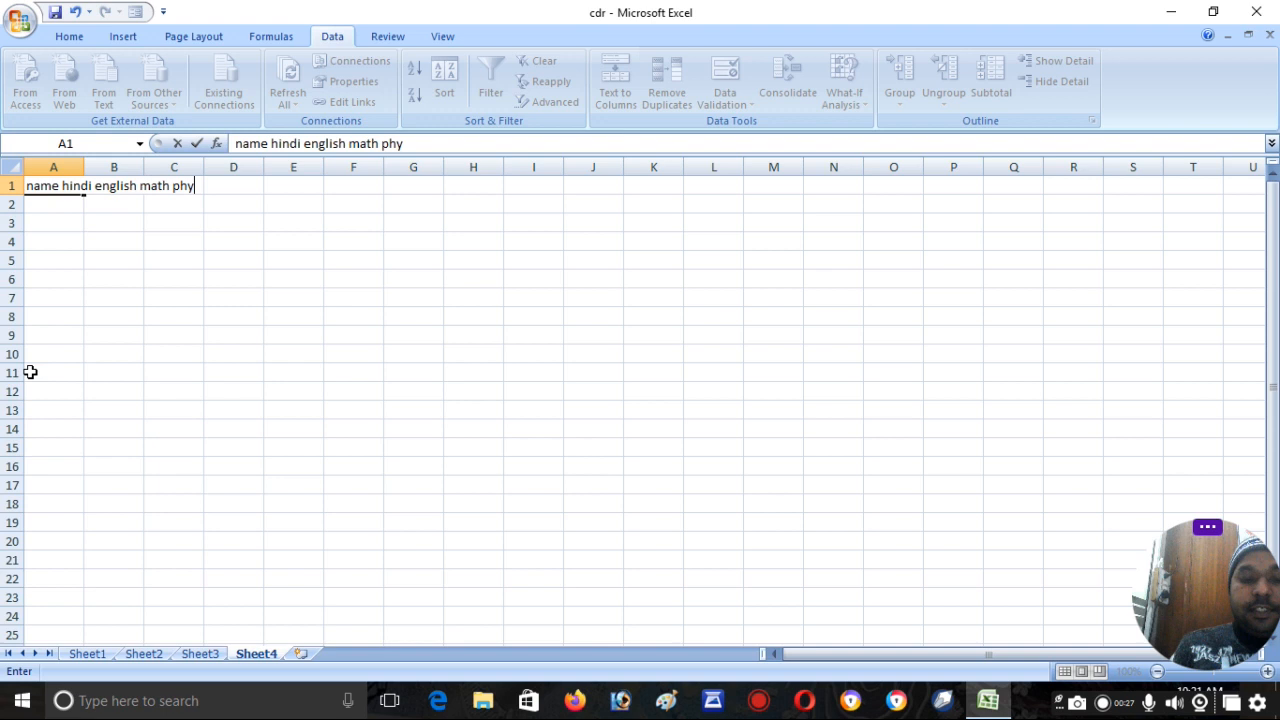
{"action": "type", "text": "sics chemi"}
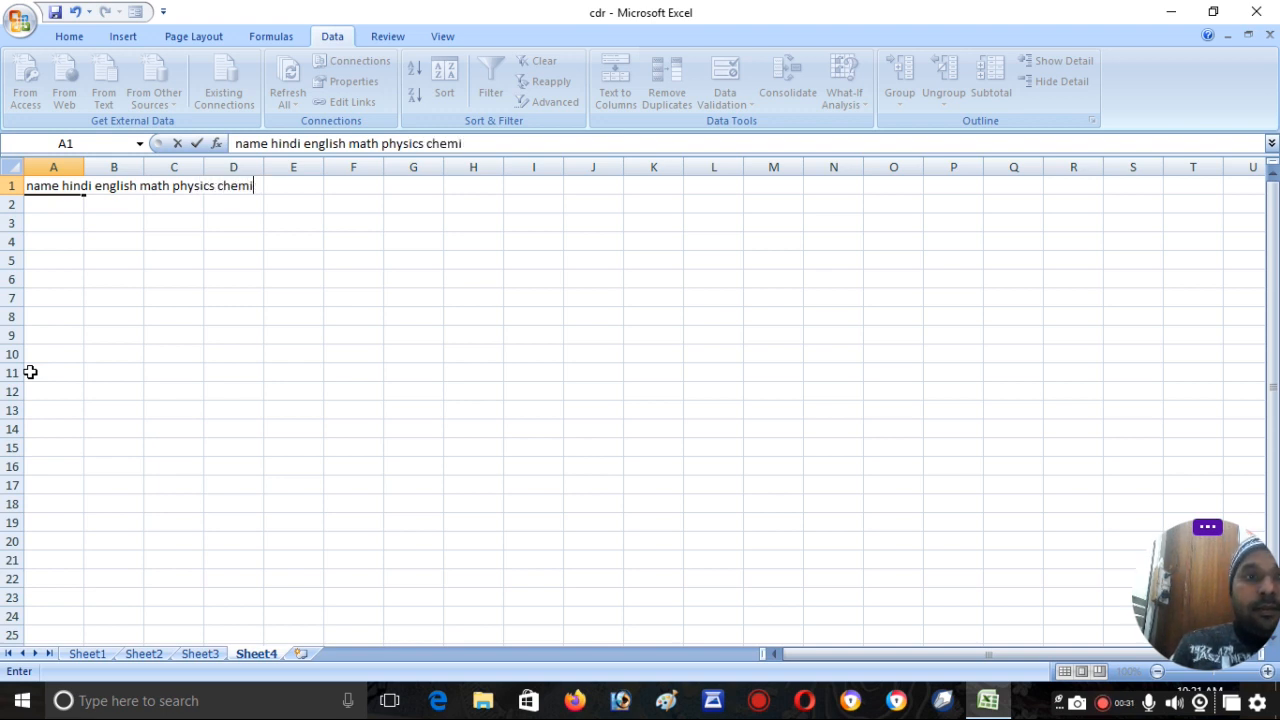
{"action": "type", "text": "dtry"}
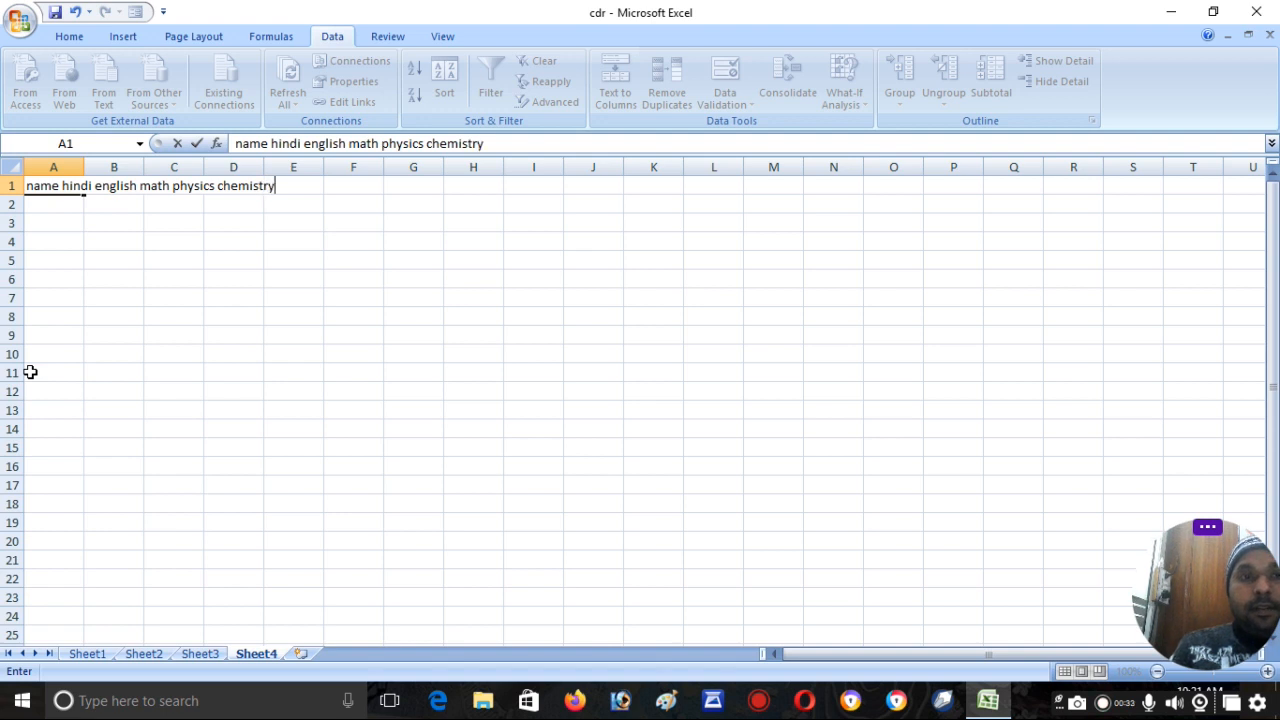
{"action": "type", "text": " total"}
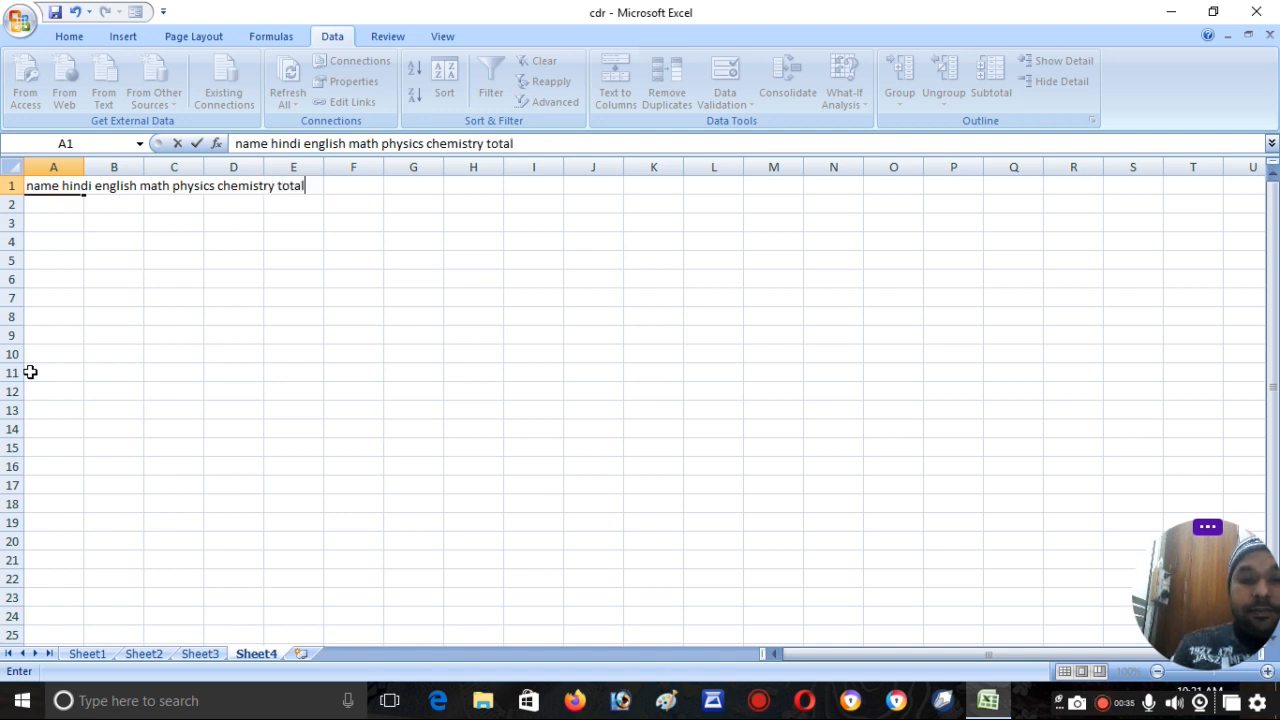
{"action": "type", "text": " per "}
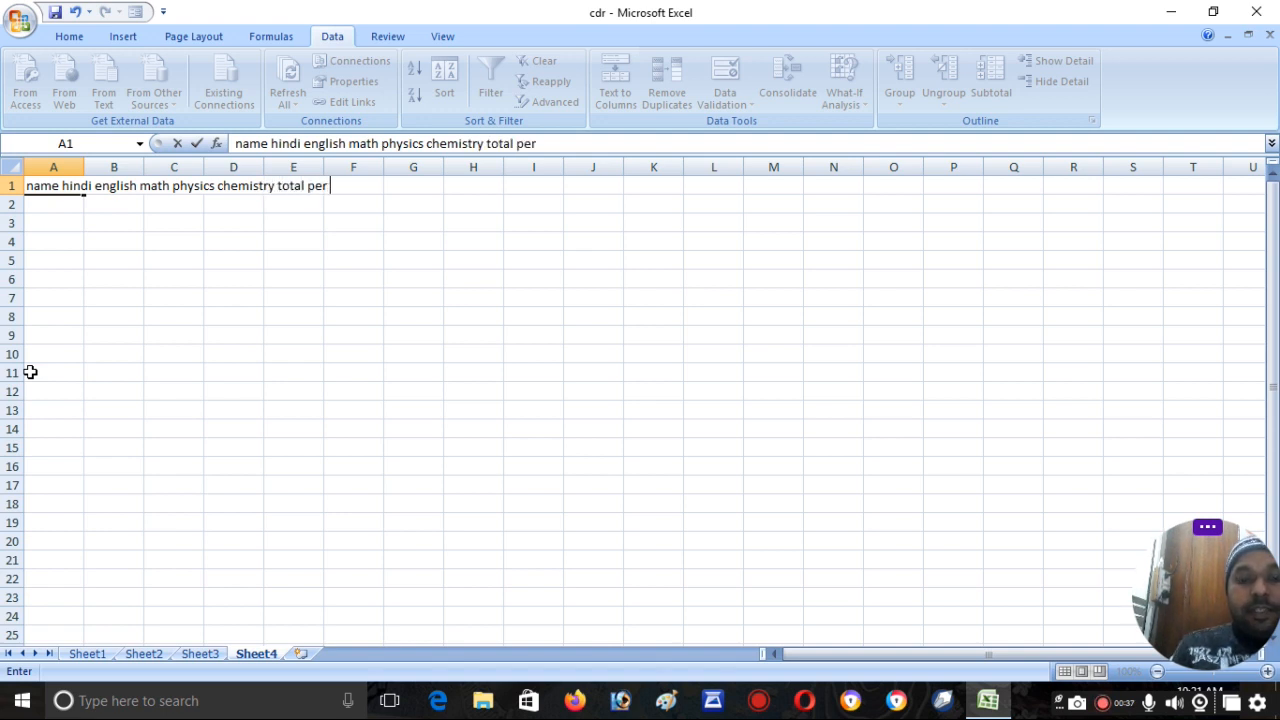
{"action": "type", "text": "div"}
{"action": "key", "text": "Return"}
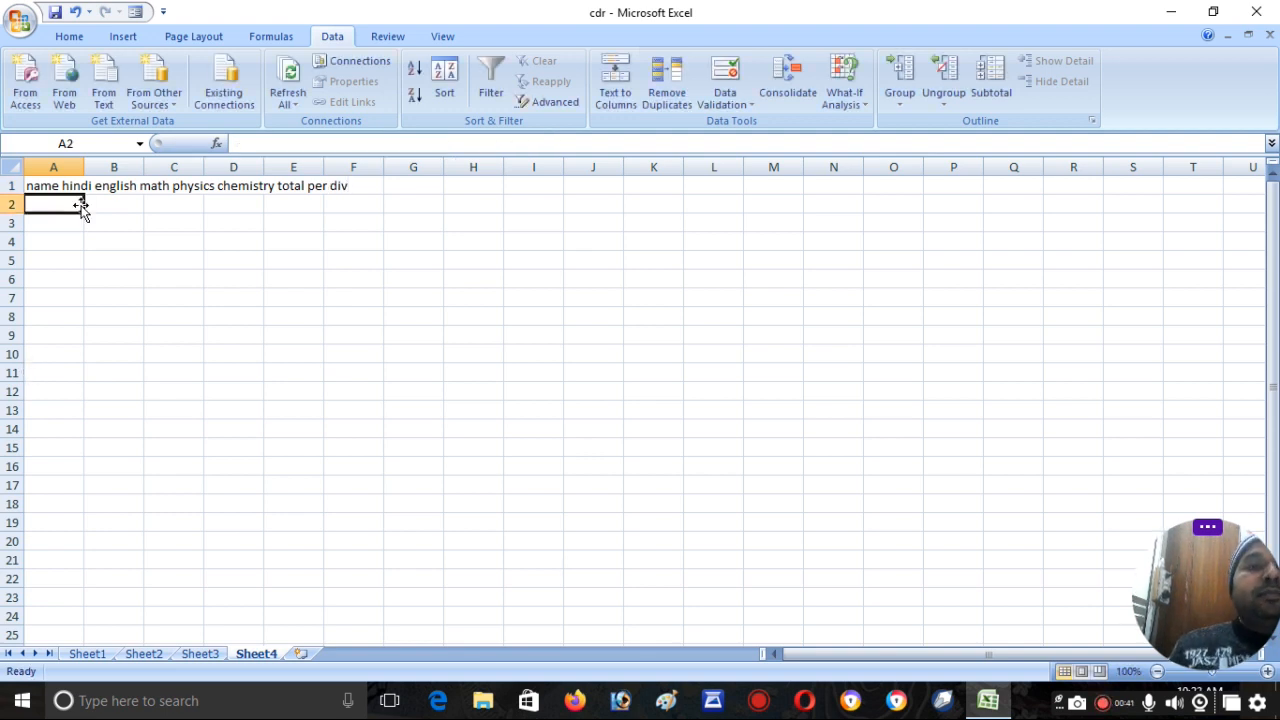
Split the heading text in A1 into separate columns with Text to Columns, using fixed width and the suggested breaks.
{"action": "left_click", "coordinate": [57, 186]}
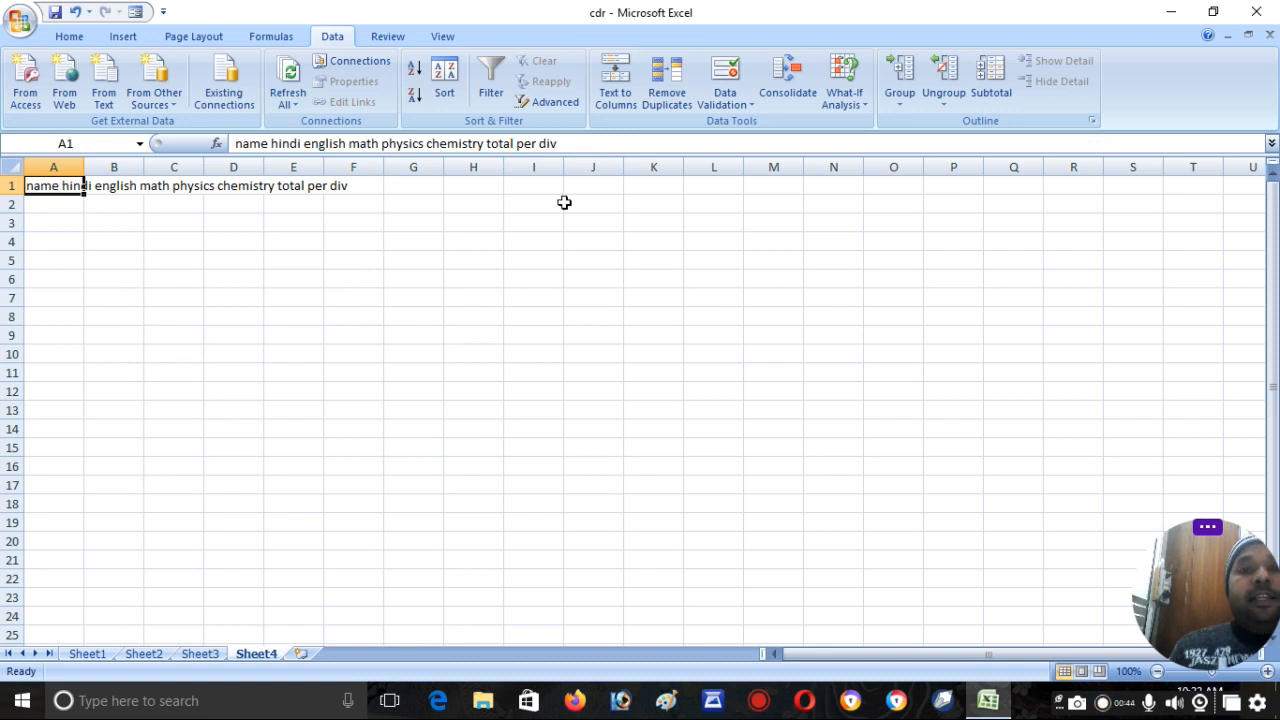
{"action": "left_click", "coordinate": [612, 98]}
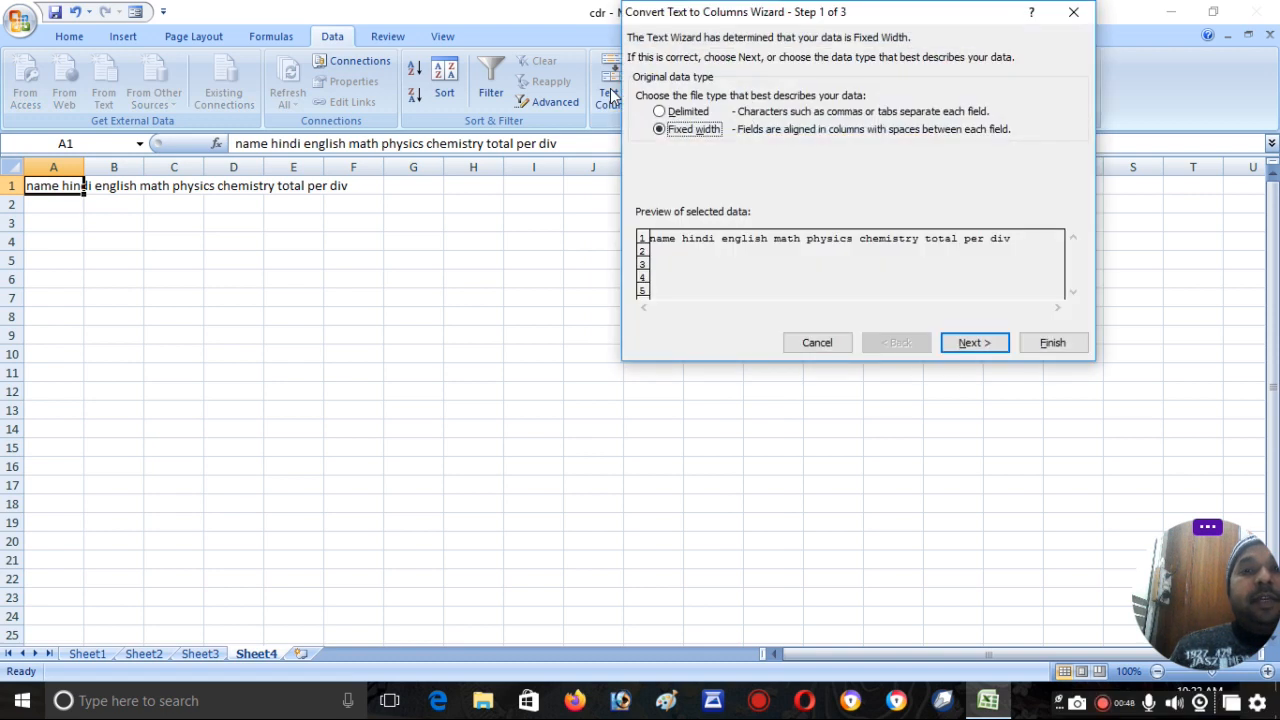
{"action": "left_click", "coordinate": [968, 343]}
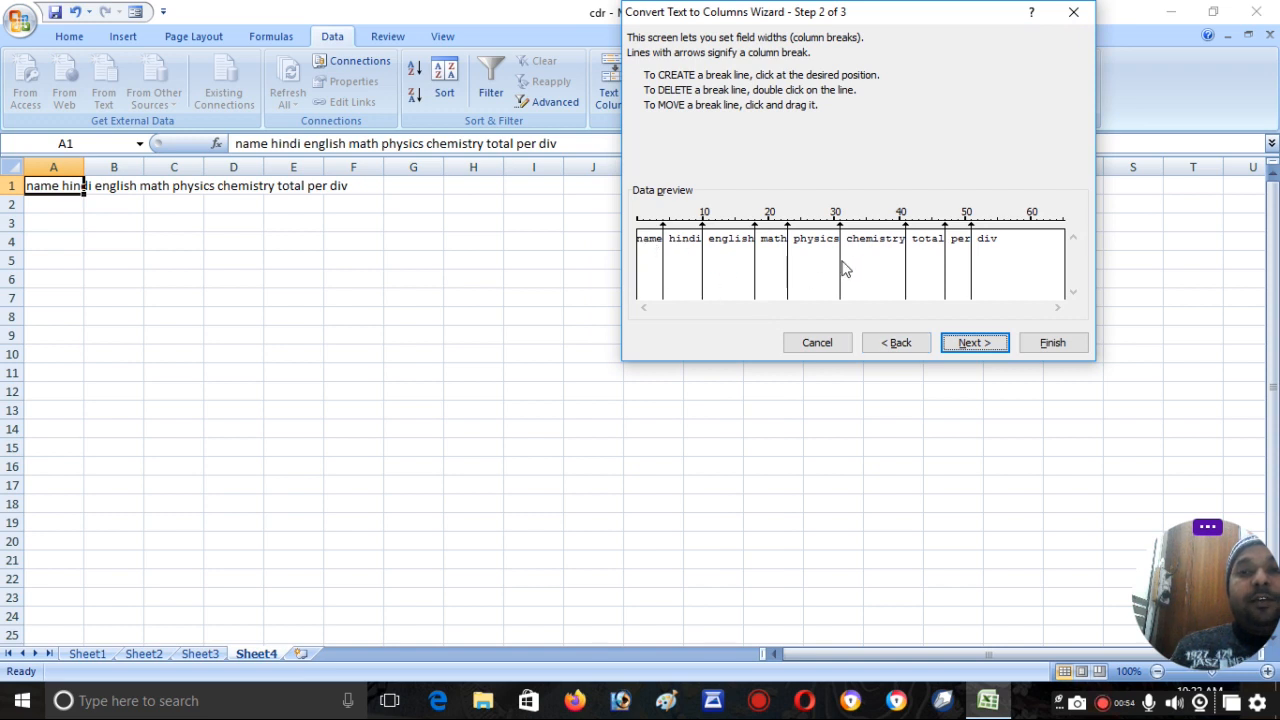
{"action": "left_click", "coordinate": [982, 343]}
{"action": "left_click", "coordinate": [1048, 342]}
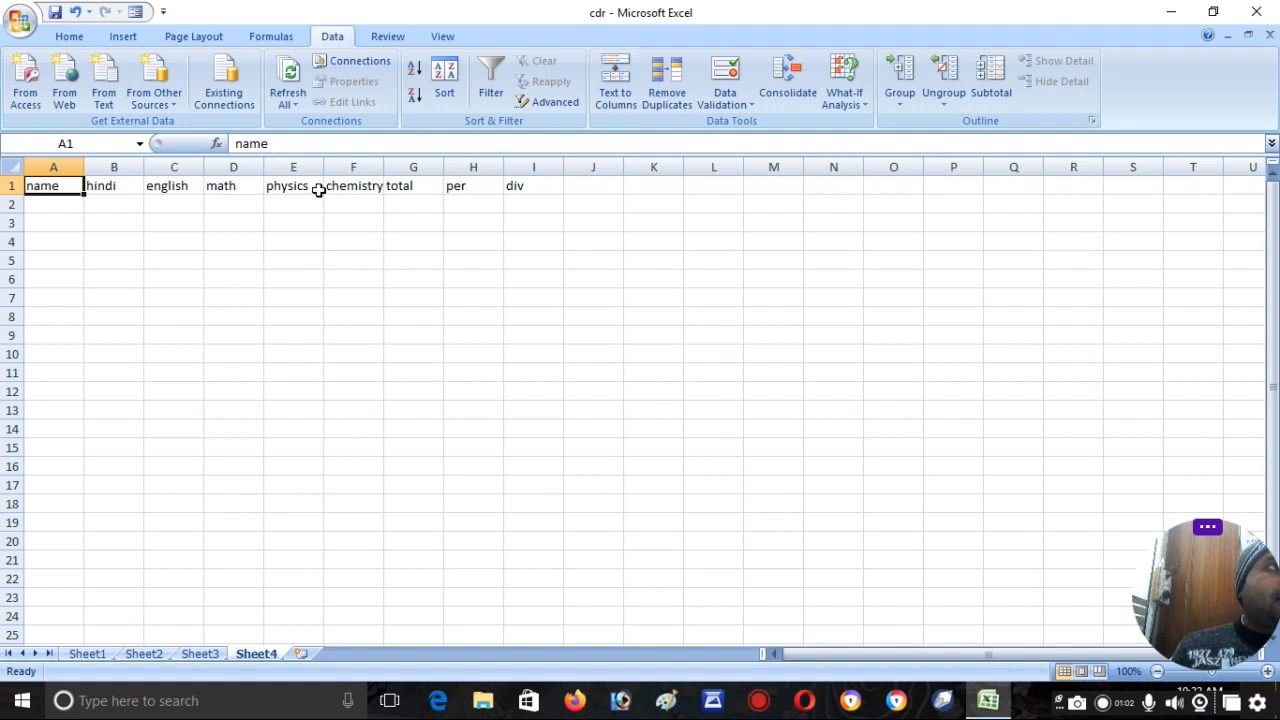
Enter "C-TECH EDUCATION INSTITUTE OF COMPUTER EDUCATION" followed by the institute's town, district and postal code in cell C10.
{"action": "left_click", "coordinate": [186, 350]}
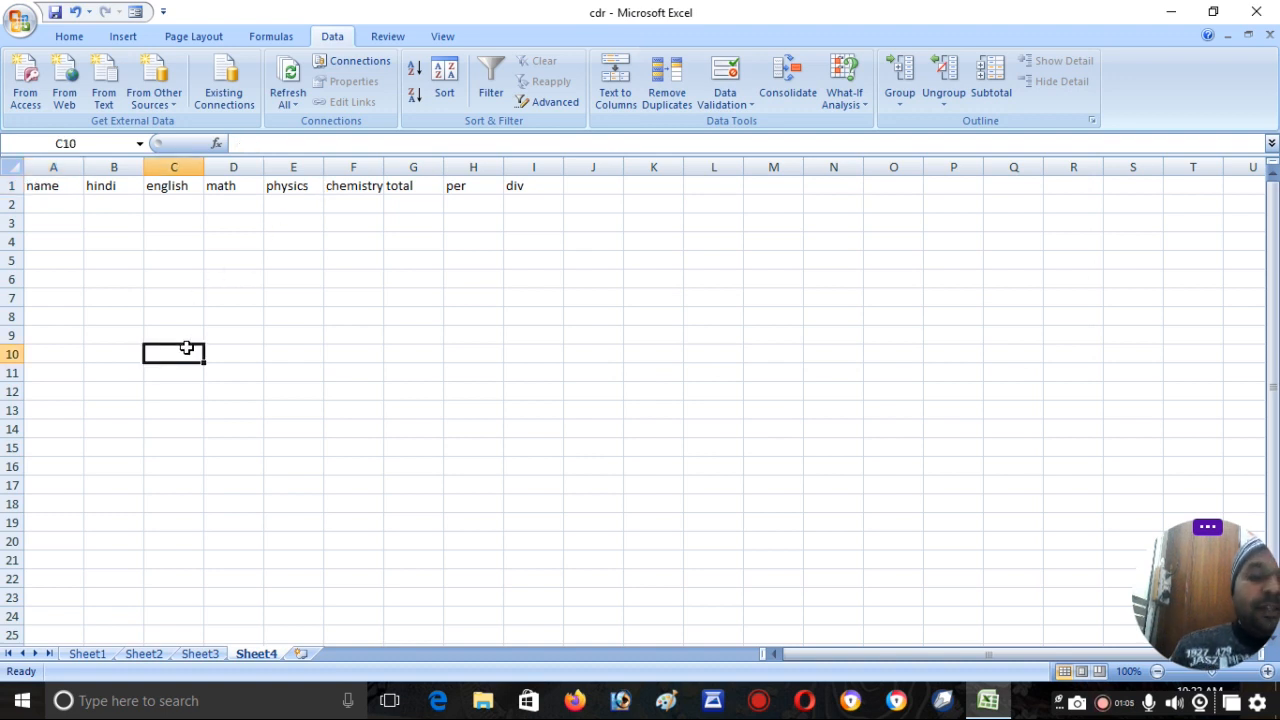
{"action": "type", "text": "C-TEC"}
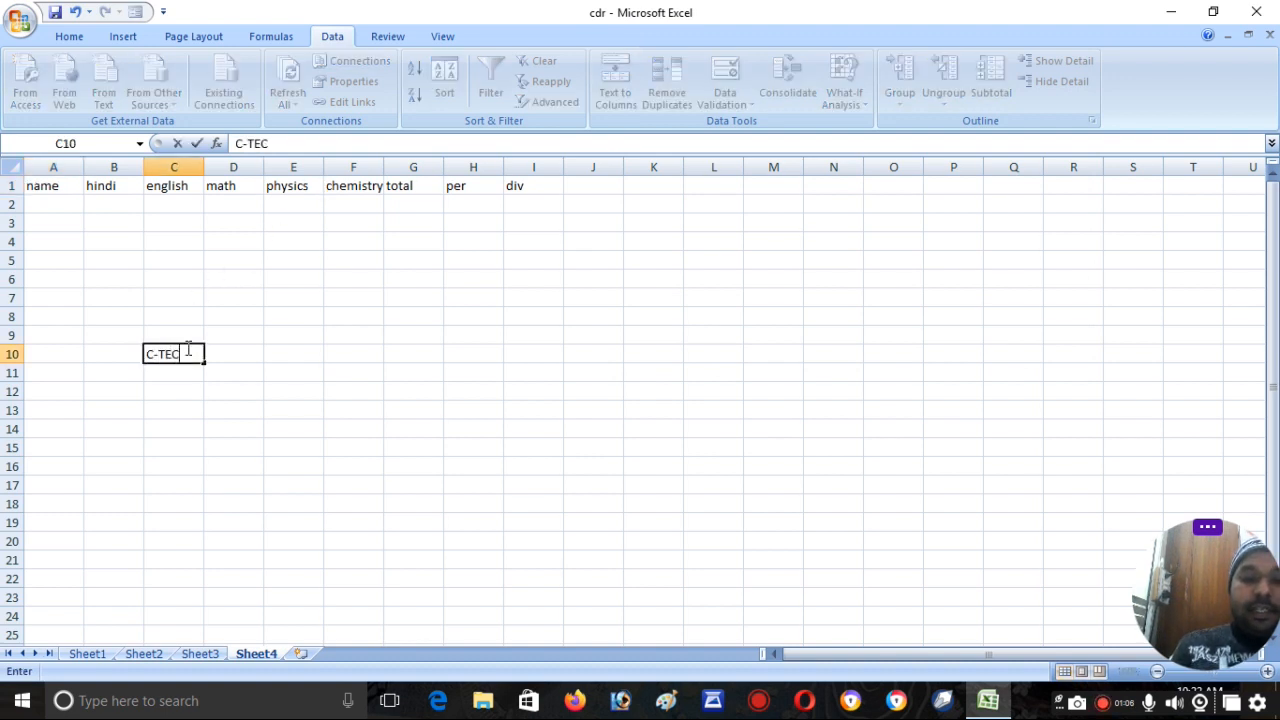
{"action": "type", "text": "H EDUCAT"}
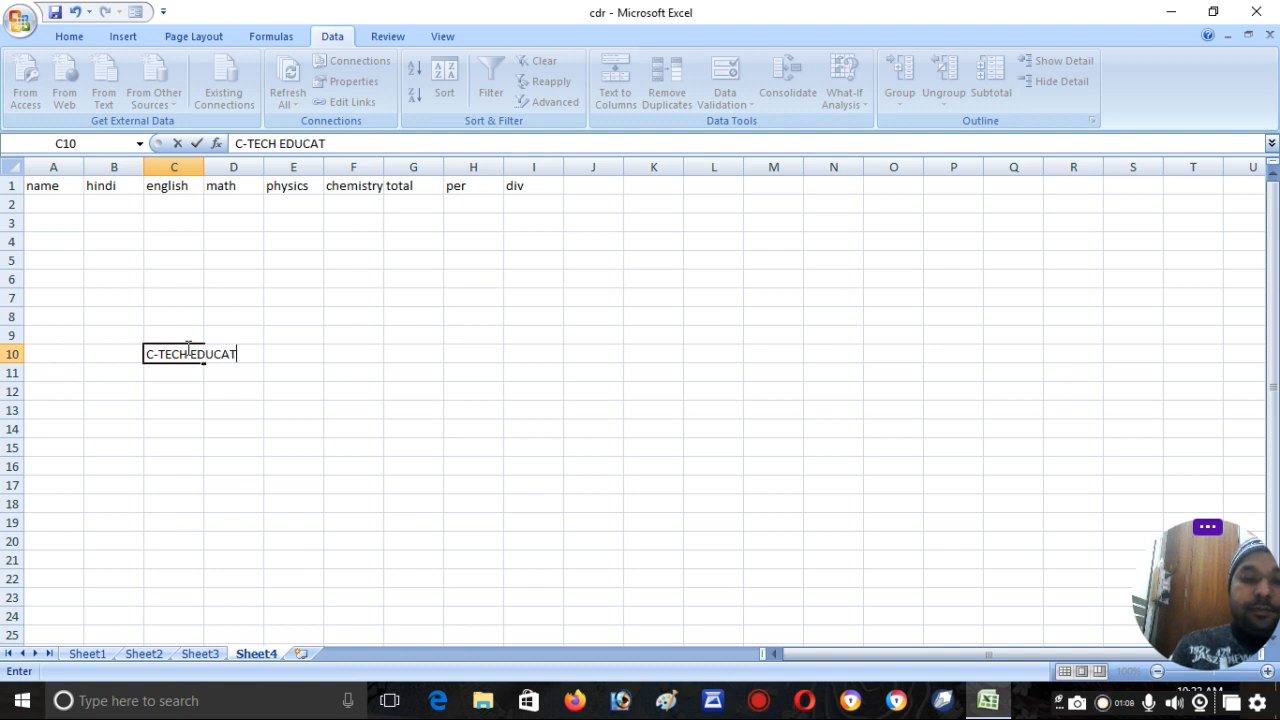
{"action": "type", "text": "ION INSTITUTE OF COMPUTER EDUCATION SHAH"}
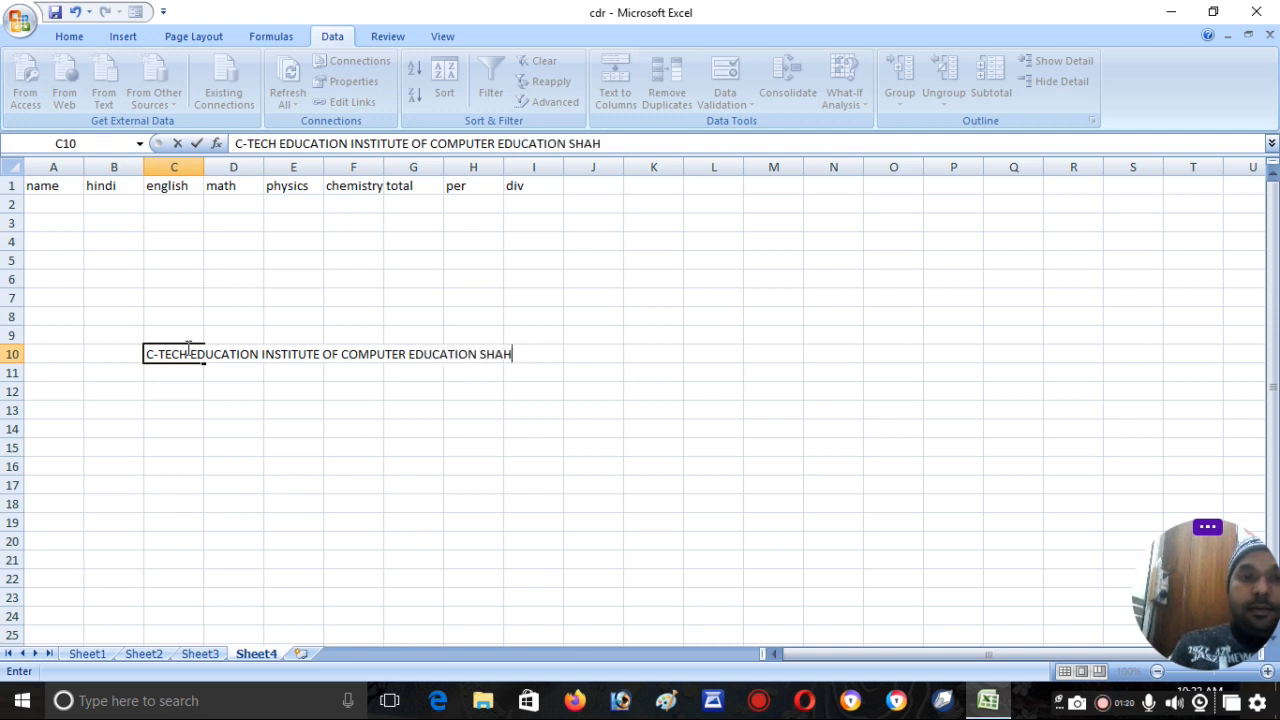
{"action": "type", "text": "PUR MZN"}
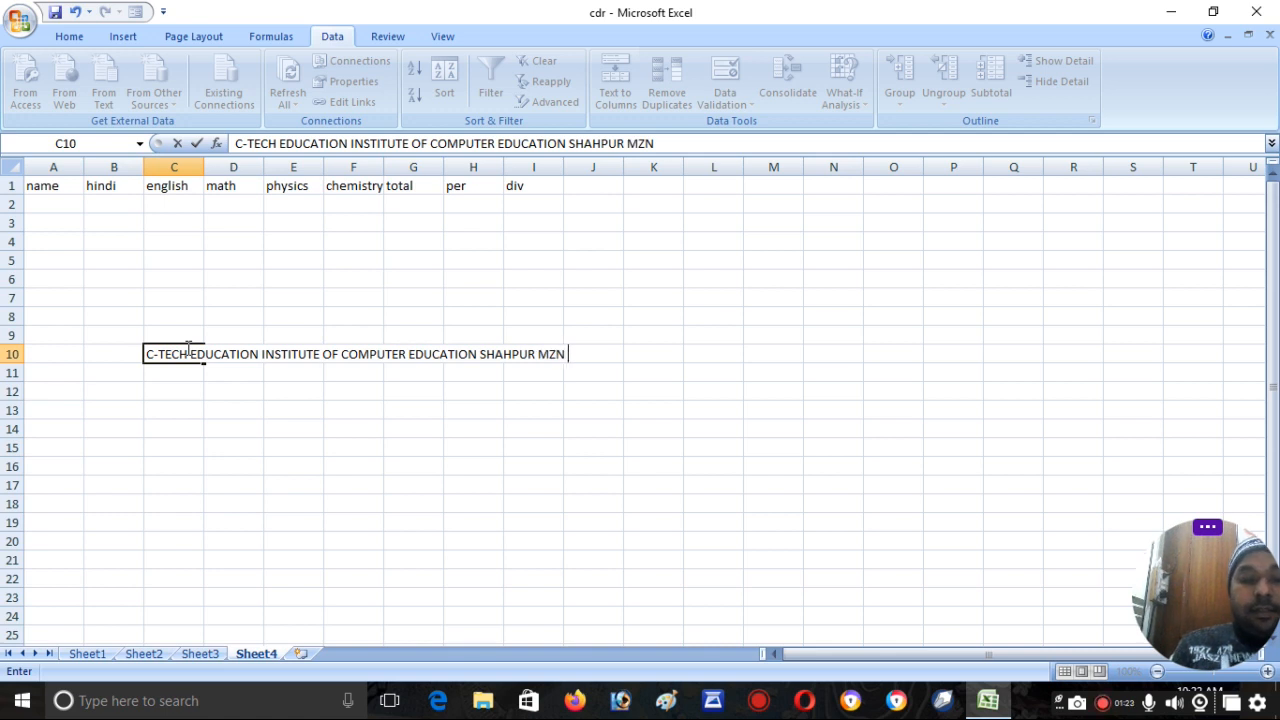
{"action": "type", "text": " 251318"}
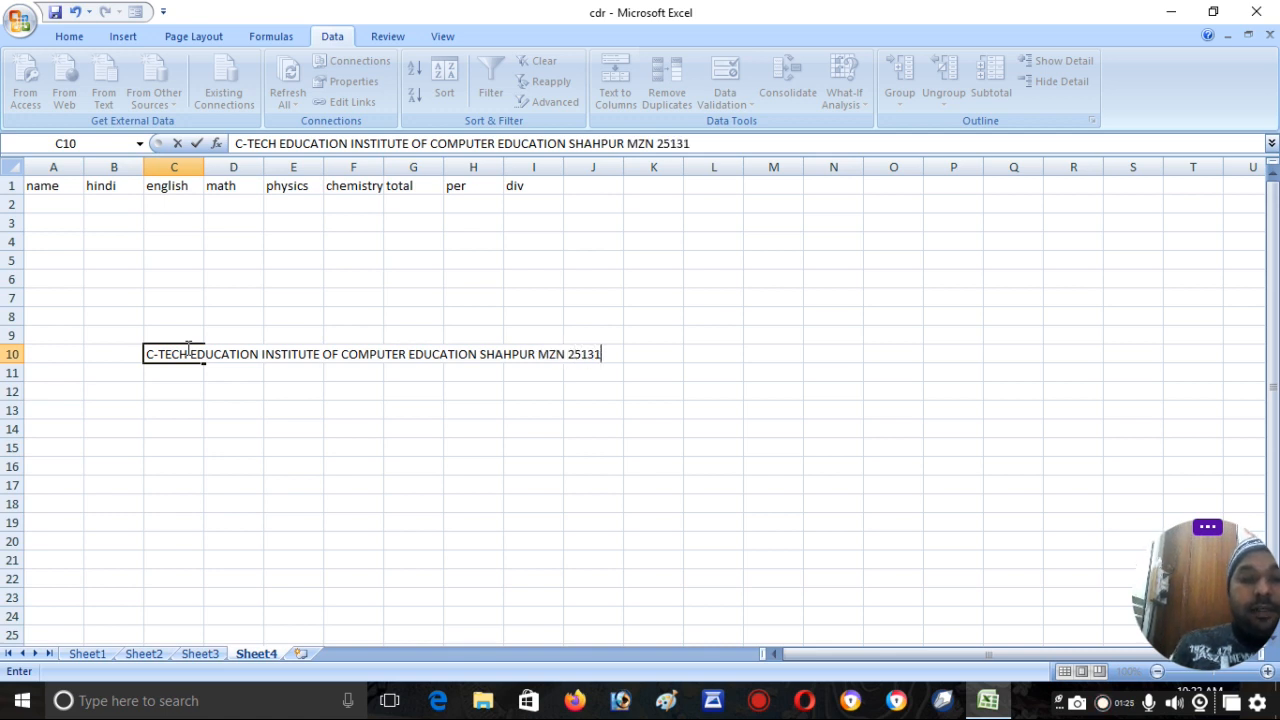
{"action": "key", "text": "Return"}
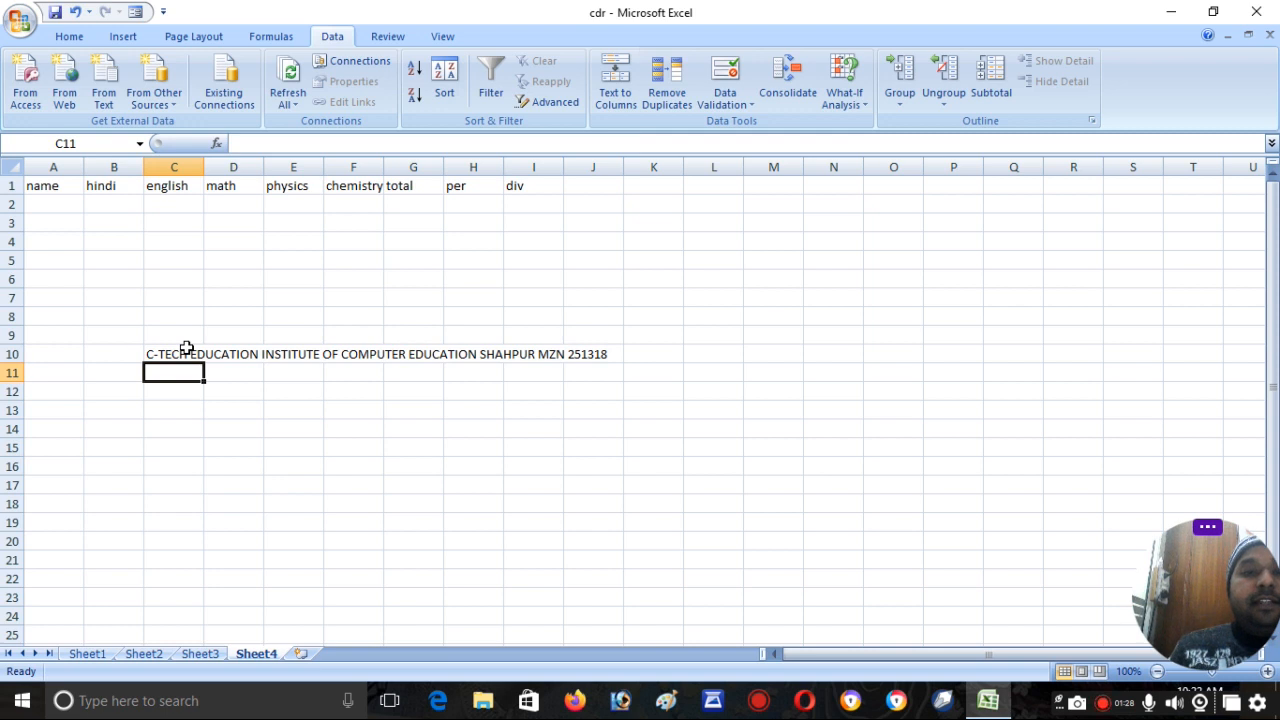
Split the institute text in C10 into one word per column with Text to Columns, keeping fixed width and General format.
{"action": "left_click", "coordinate": [186, 348]}
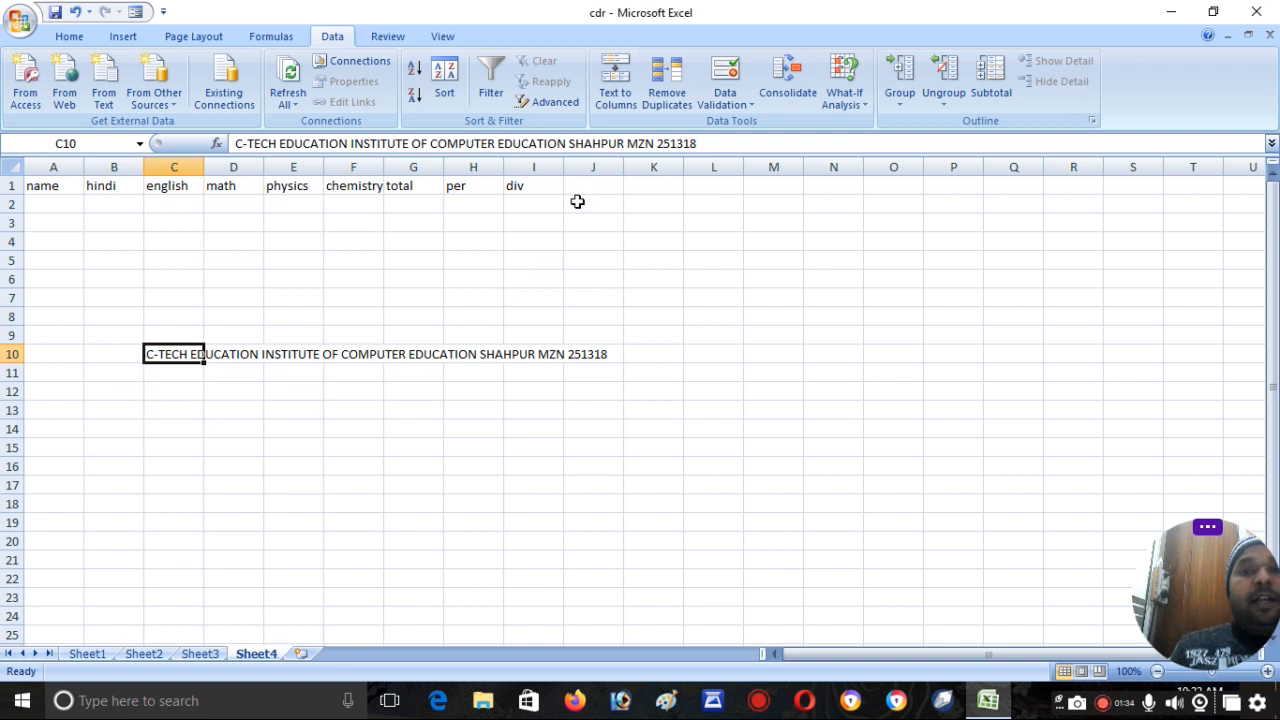
{"action": "left_click", "coordinate": [614, 100]}
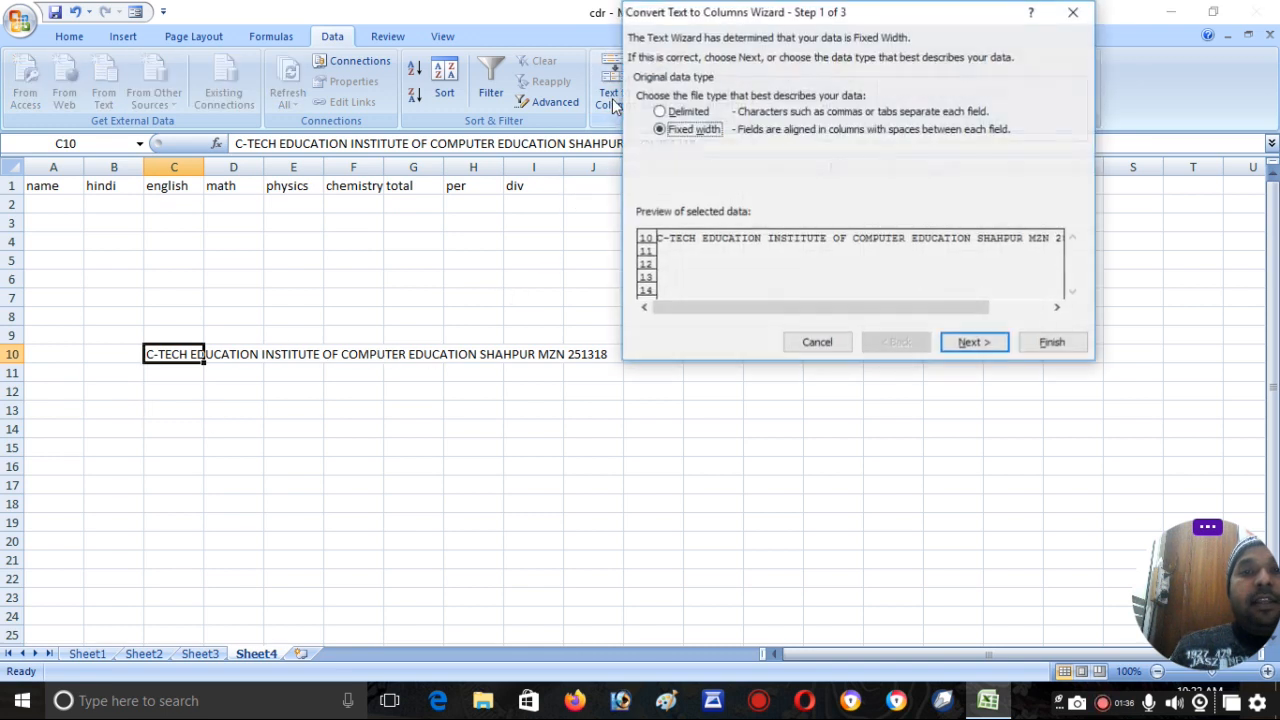
{"action": "left_click", "coordinate": [965, 346]}
{"action": "left_click", "coordinate": [965, 346]}
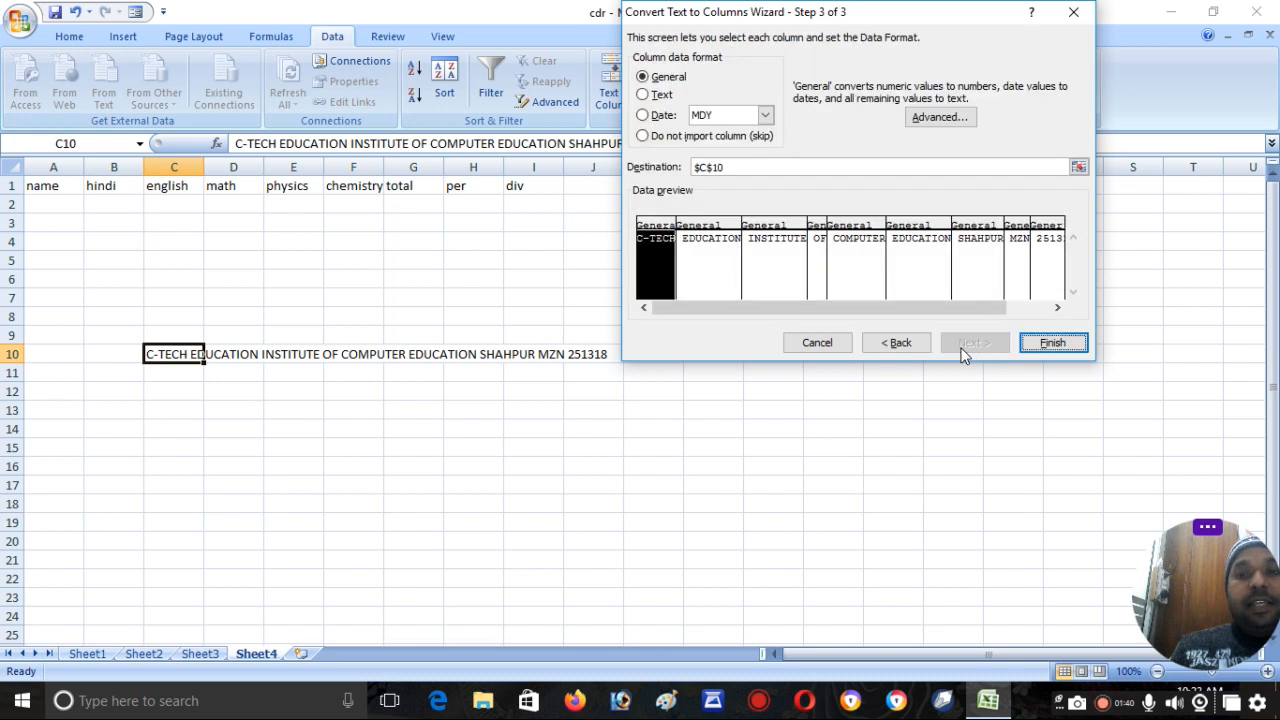
{"action": "left_click", "coordinate": [1045, 344]}
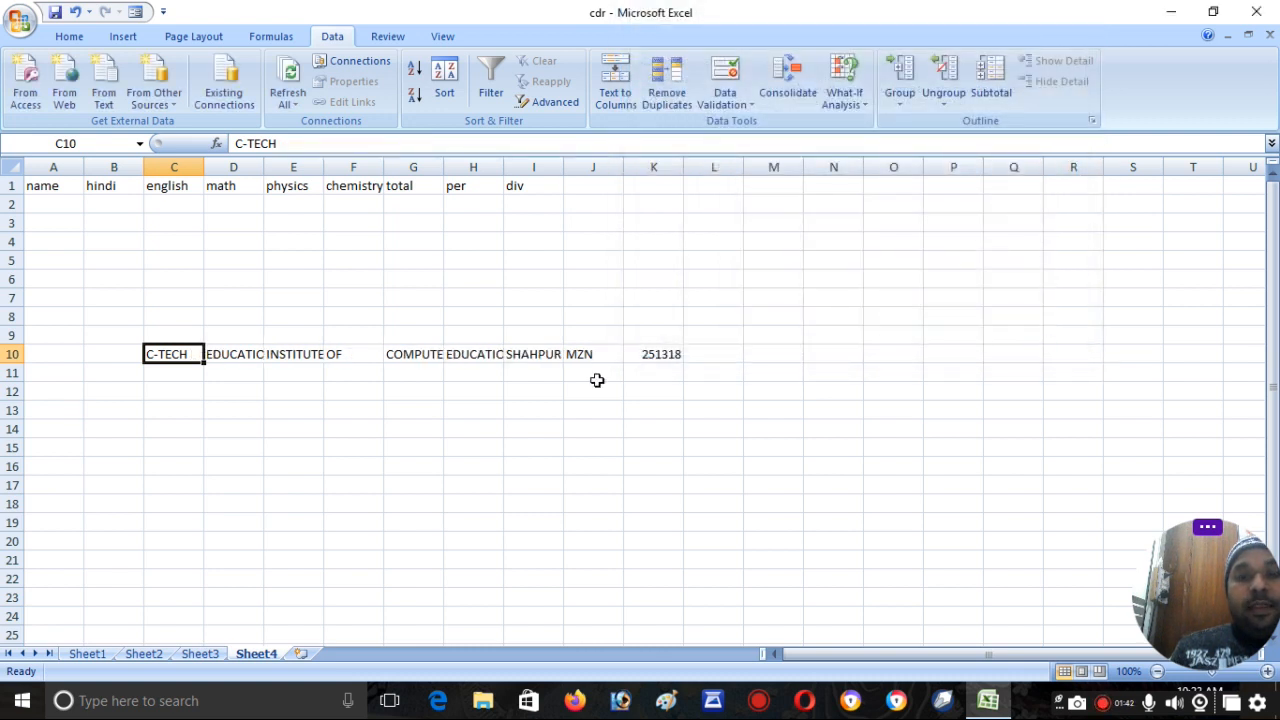
Examine the contents of the split cells one by one from D10 to K10.
{"action": "left_click", "coordinate": [229, 354]}
{"action": "left_click", "coordinate": [287, 350]}
{"action": "left_click", "coordinate": [350, 348]}
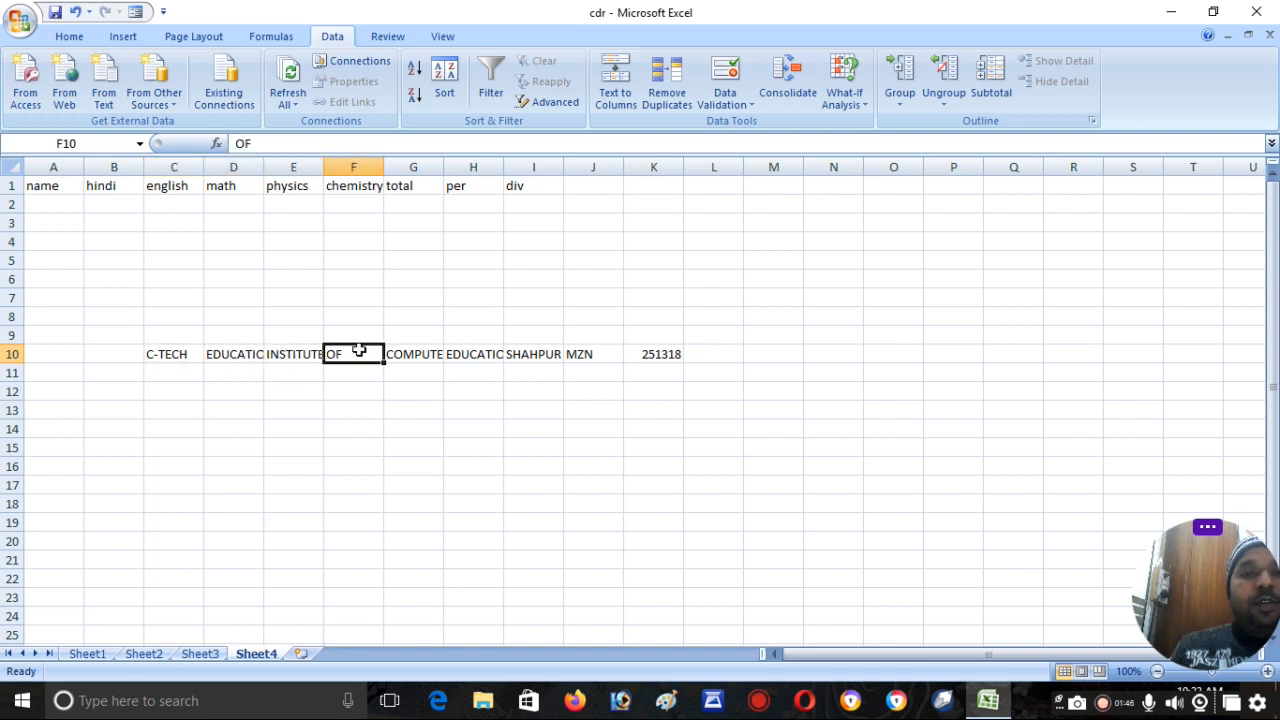
{"action": "left_click", "coordinate": [425, 354]}
{"action": "left_click", "coordinate": [481, 356]}
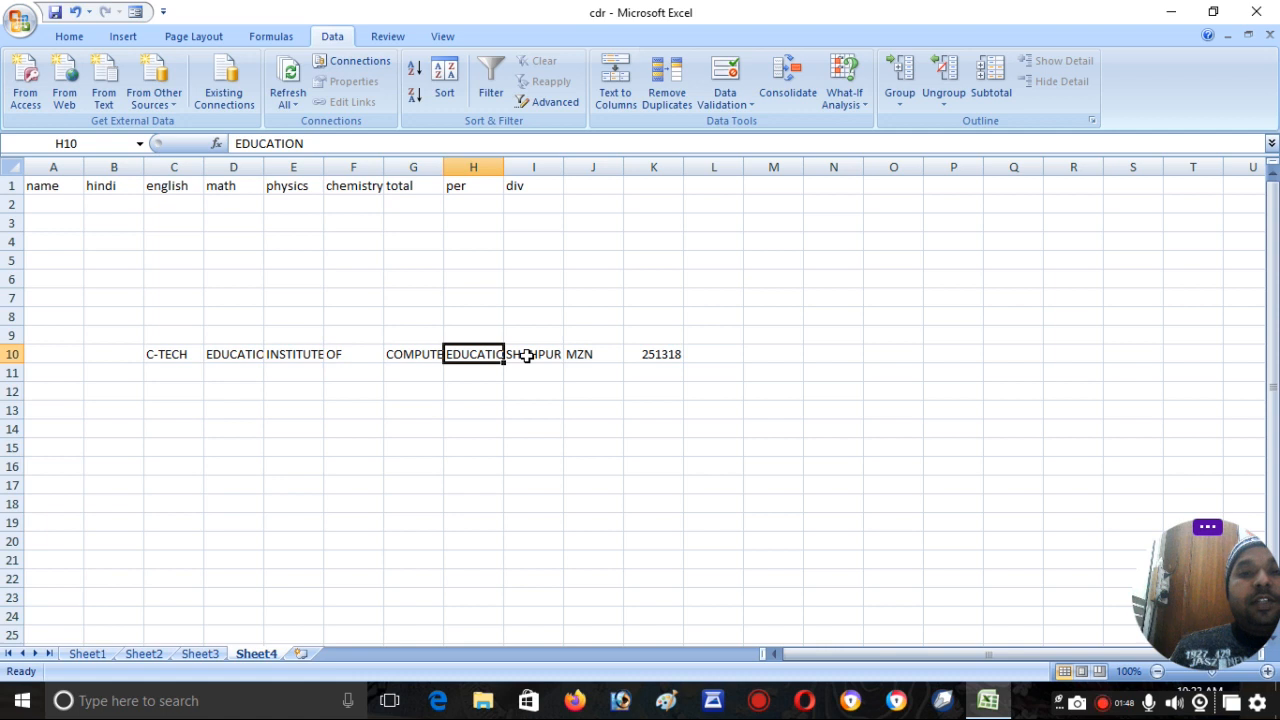
{"action": "left_click", "coordinate": [527, 355]}
{"action": "left_click", "coordinate": [588, 353]}
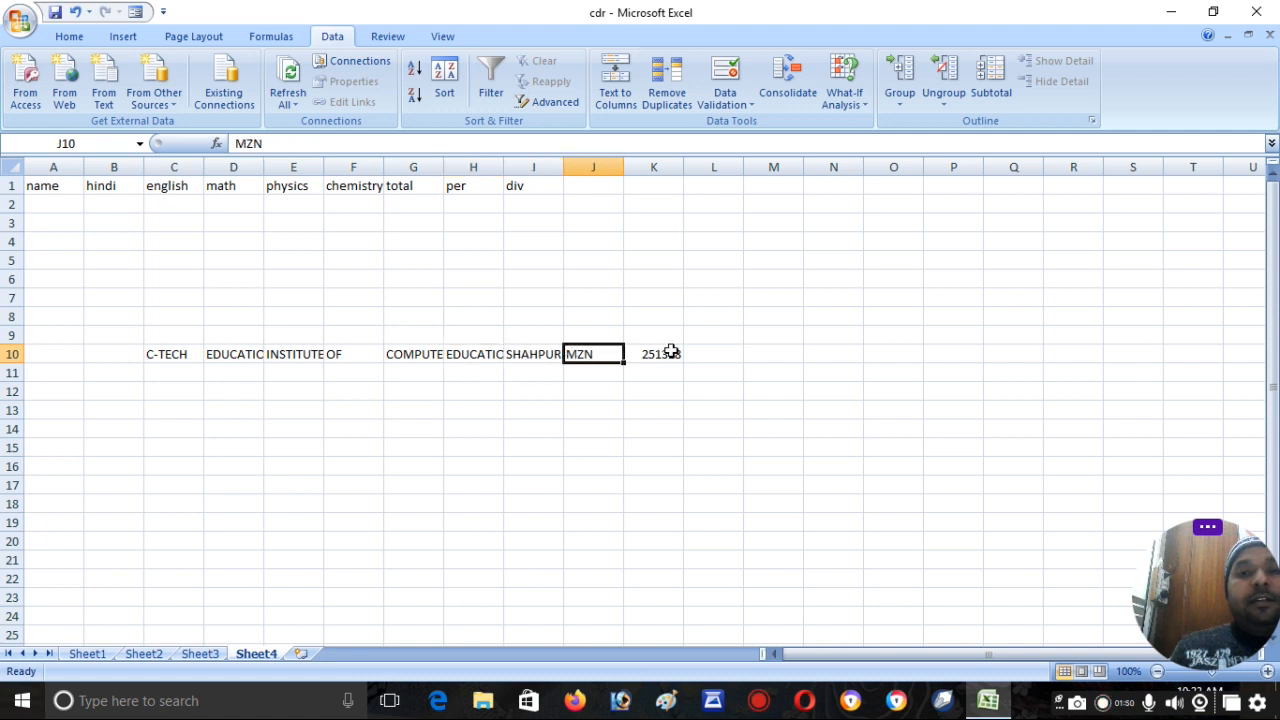
{"action": "left_click", "coordinate": [670, 352]}
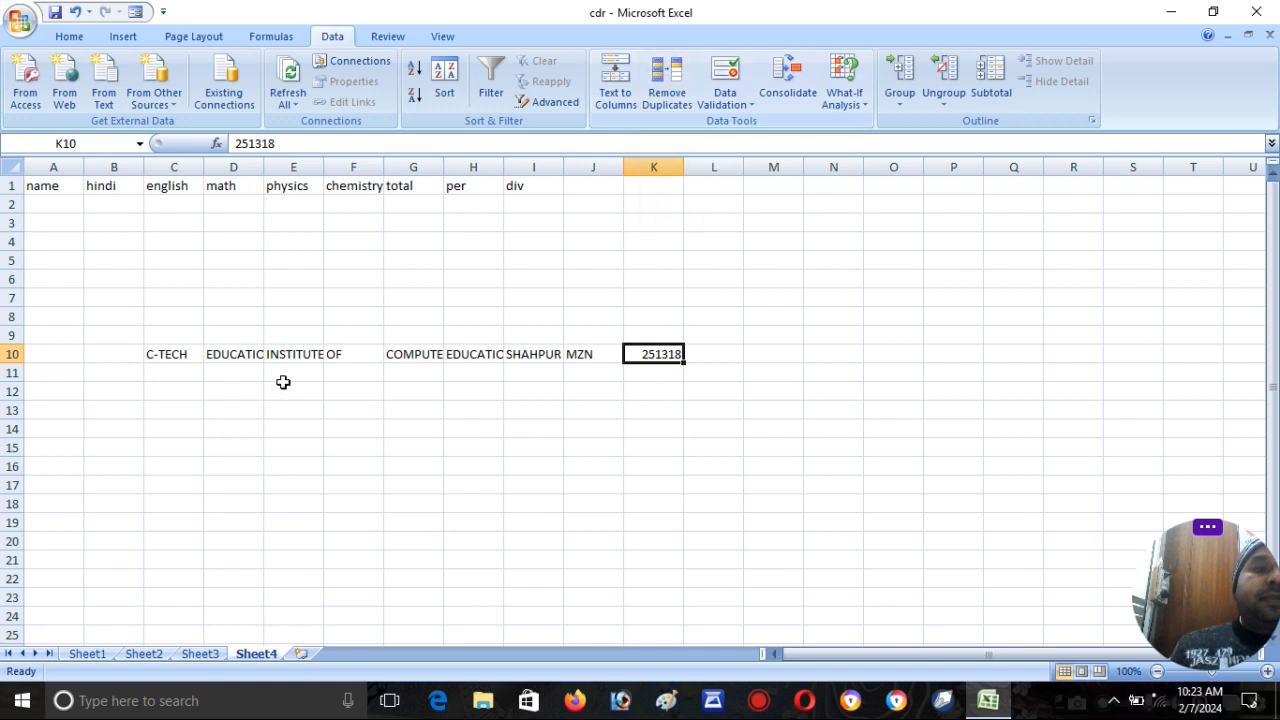
Clear the split institute text in C8:L12 and the headings in B1:K2.
{"action": "left_click_drag", "start_coordinate": [700, 385], "coordinate": [151, 317]}
{"action": "key", "text": "Delete"}
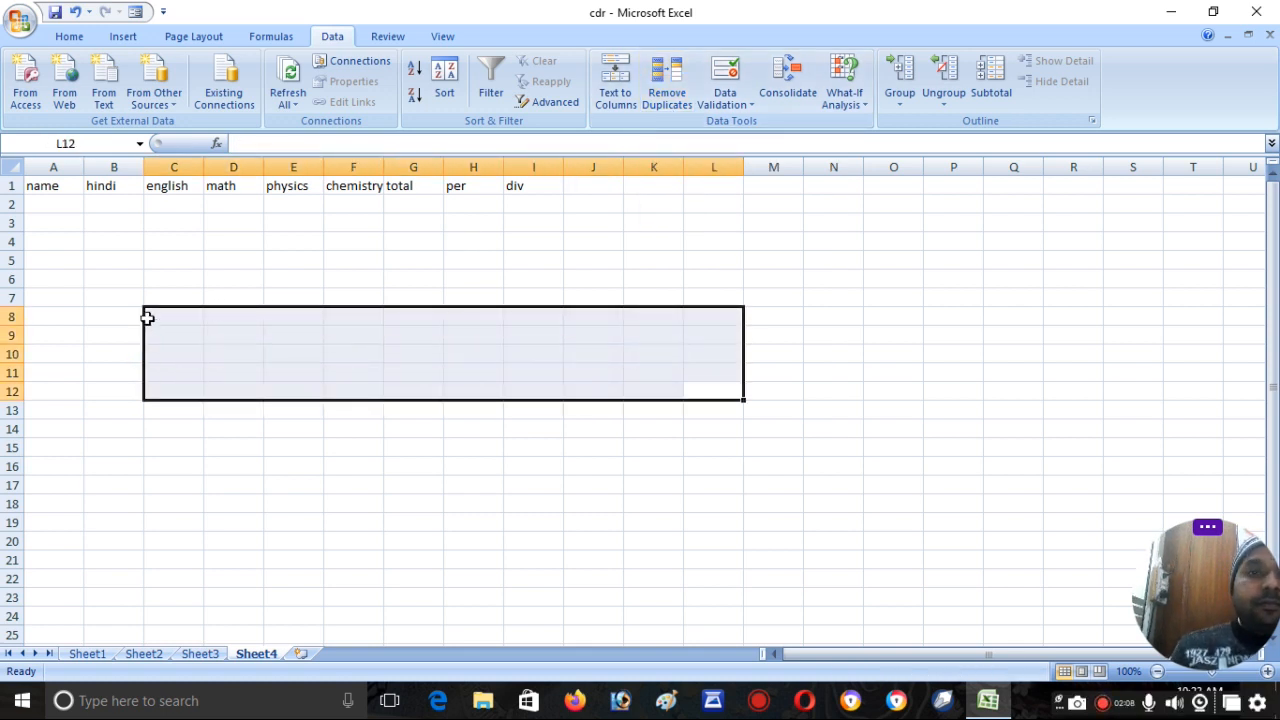
{"action": "left_click", "coordinate": [127, 273]}
{"action": "left_click_drag", "start_coordinate": [106, 185], "coordinate": [674, 194]}
{"action": "key", "text": "Delete"}
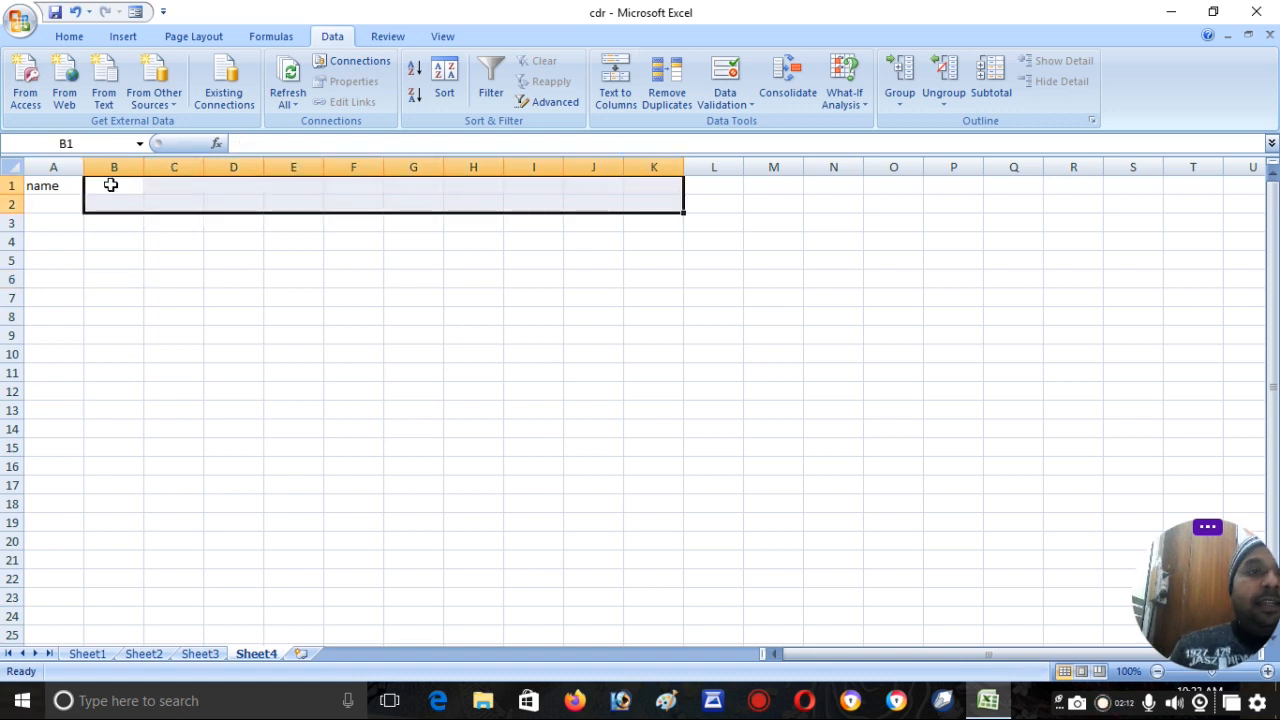
Enter the headings NAME in A1 and AGE in B1.
{"action": "left_click", "coordinate": [59, 185]}
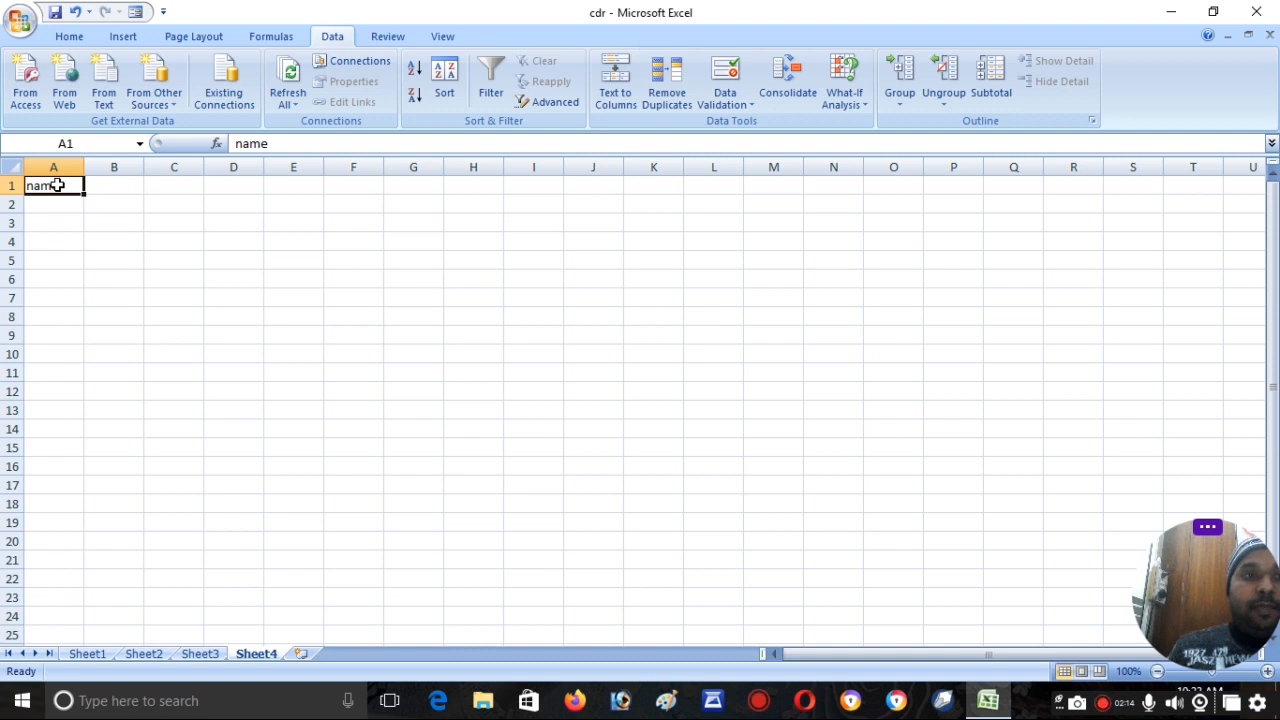
{"action": "type", "text": "NAME"}
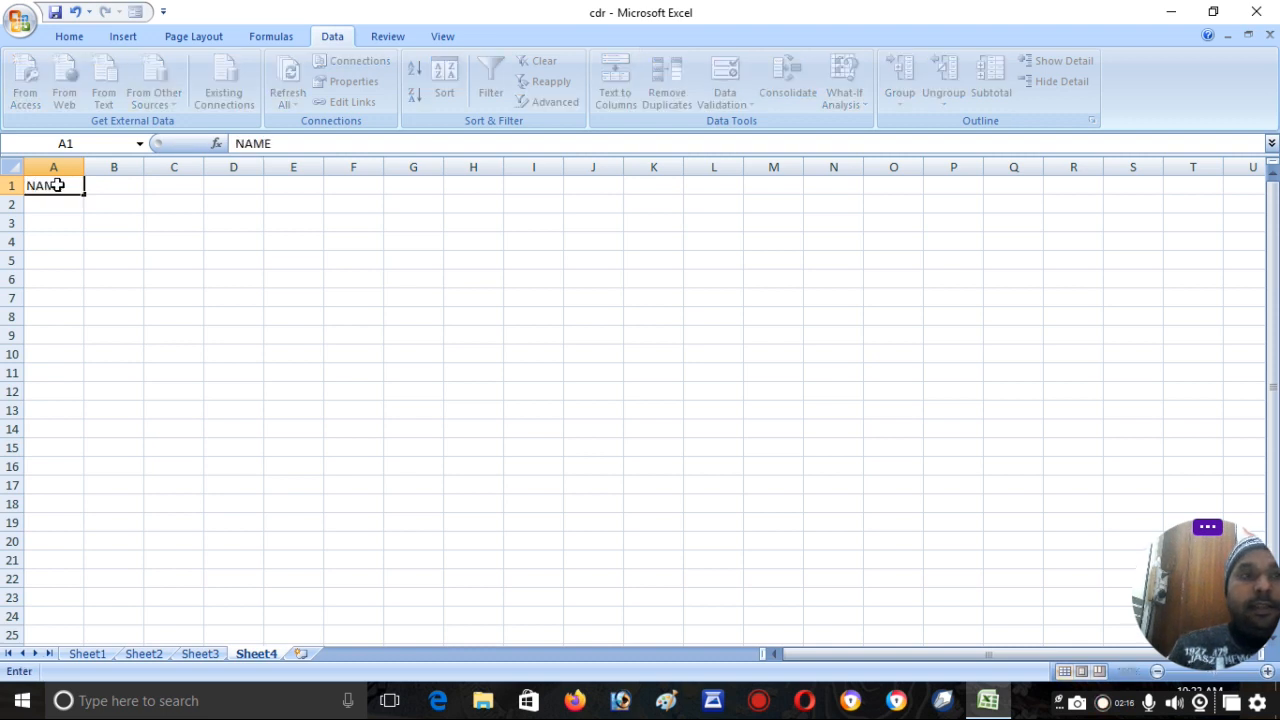
{"action": "key", "text": "Tab"}
{"action": "type", "text": "AGE"}
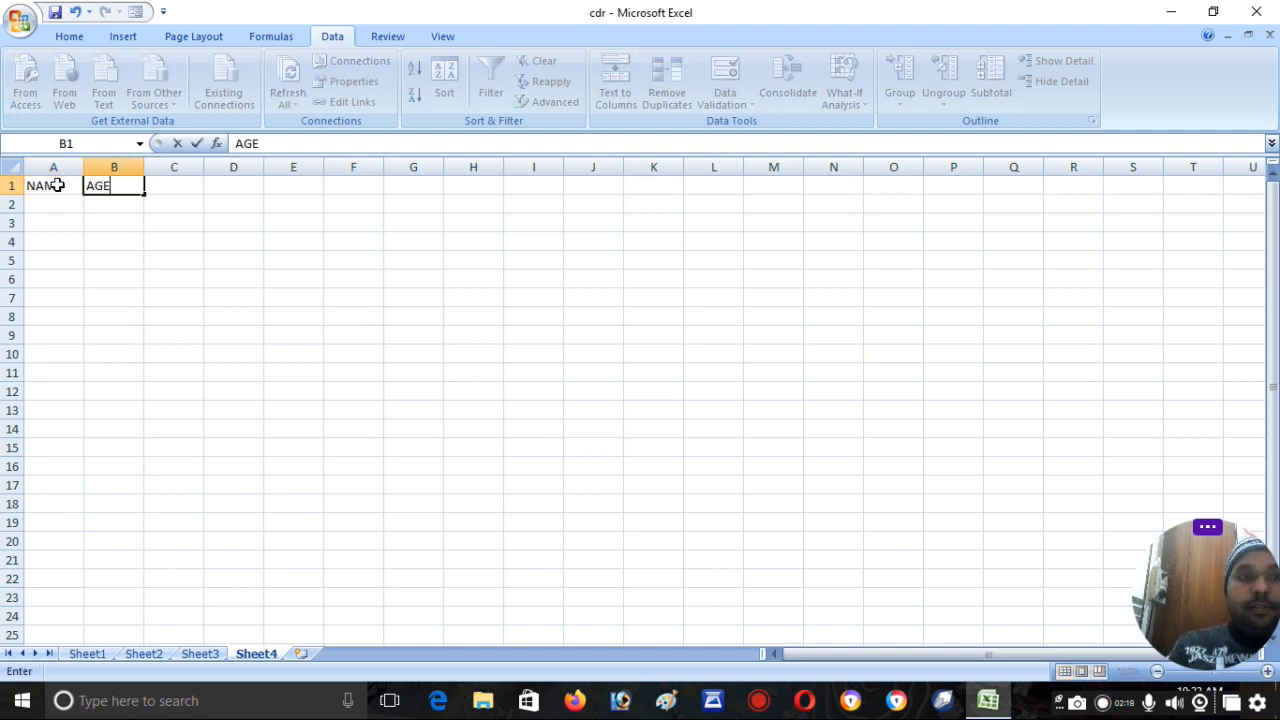
{"action": "key", "text": "Return"}
Fill rows 2 to 4 with three people's first names and the ages 26, 22 and 32.
{"action": "type", "text": "ANKUR"}
{"action": "key", "text": "Tab"}
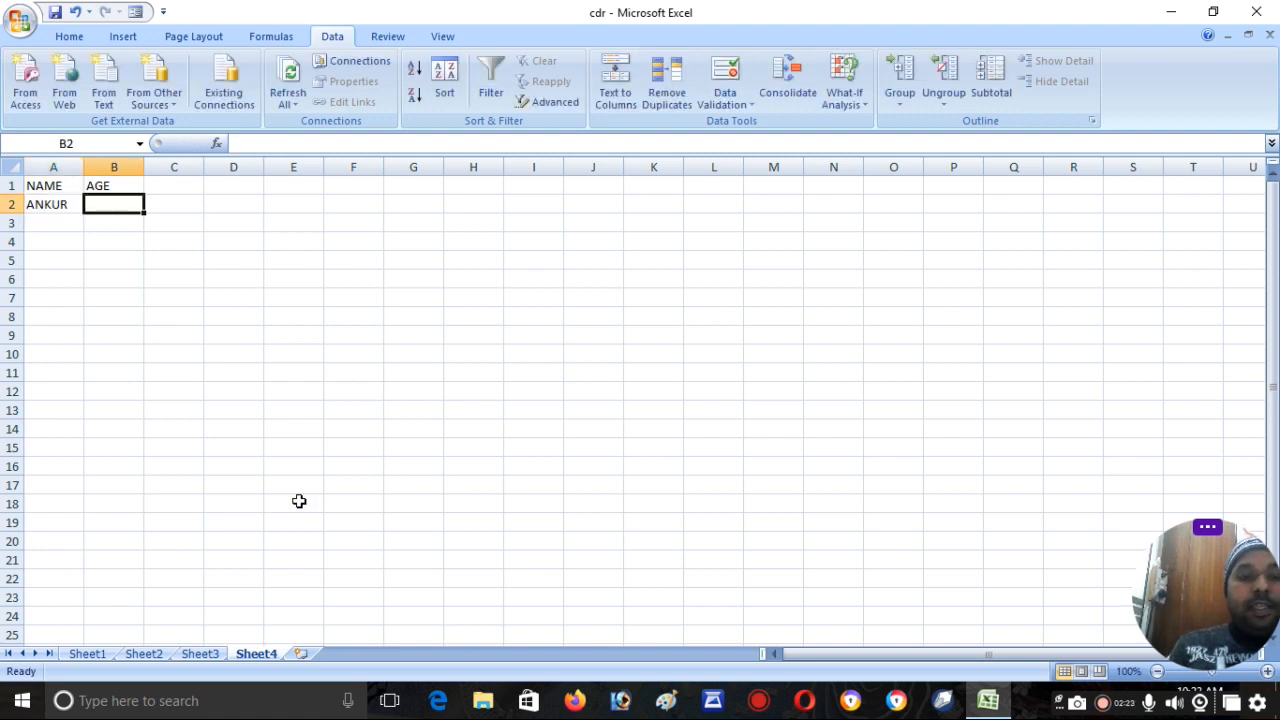
{"action": "type", "text": "26"}
{"action": "key", "text": "Return"}
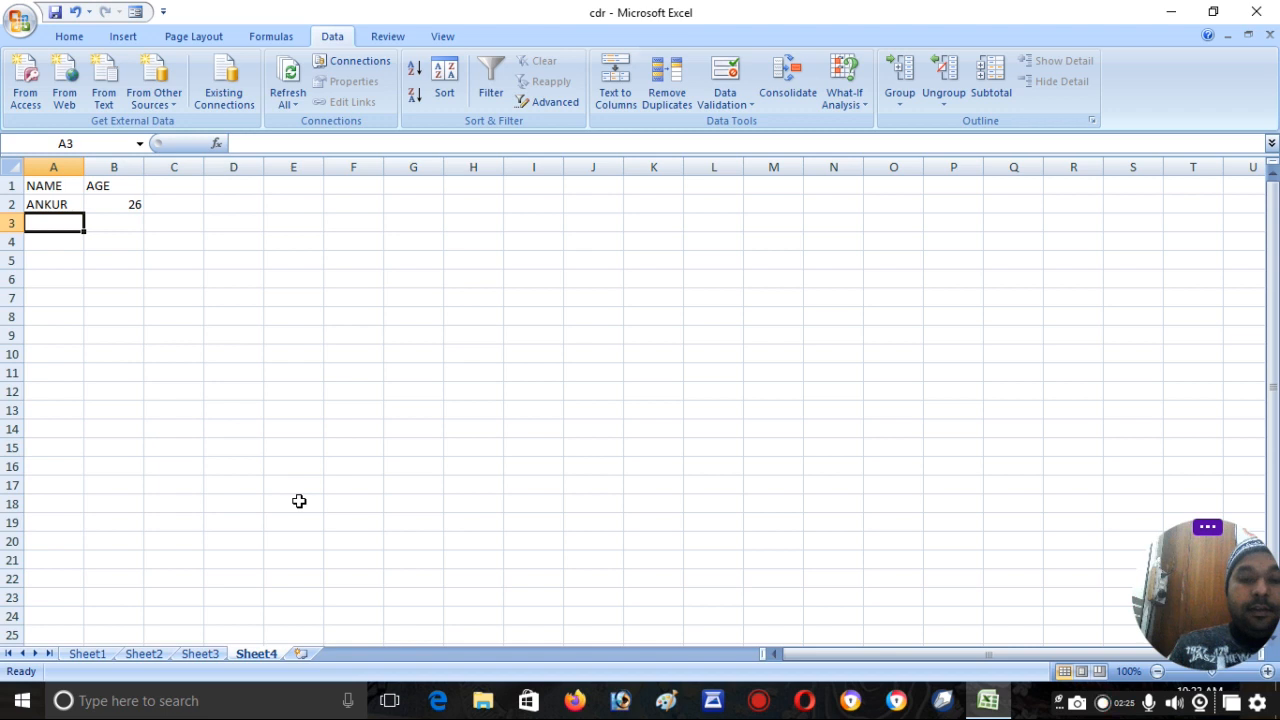
{"action": "type", "text": "MOHIT"}
{"action": "key", "text": "Tab"}
{"action": "type", "text": "22"}
{"action": "key", "text": "Return"}
{"action": "type", "text": "GAURAV"}
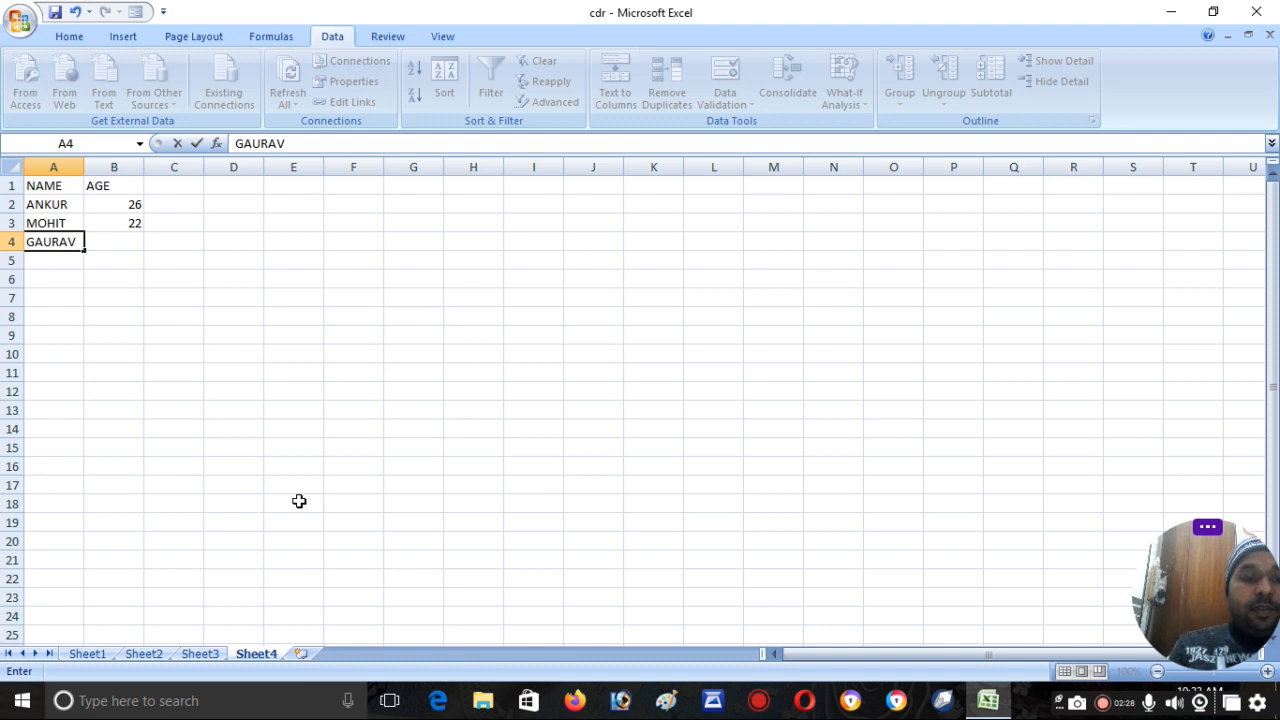
{"action": "key", "text": "Tab"}
{"action": "type", "text": "32"}
{"action": "key", "text": "Return"}
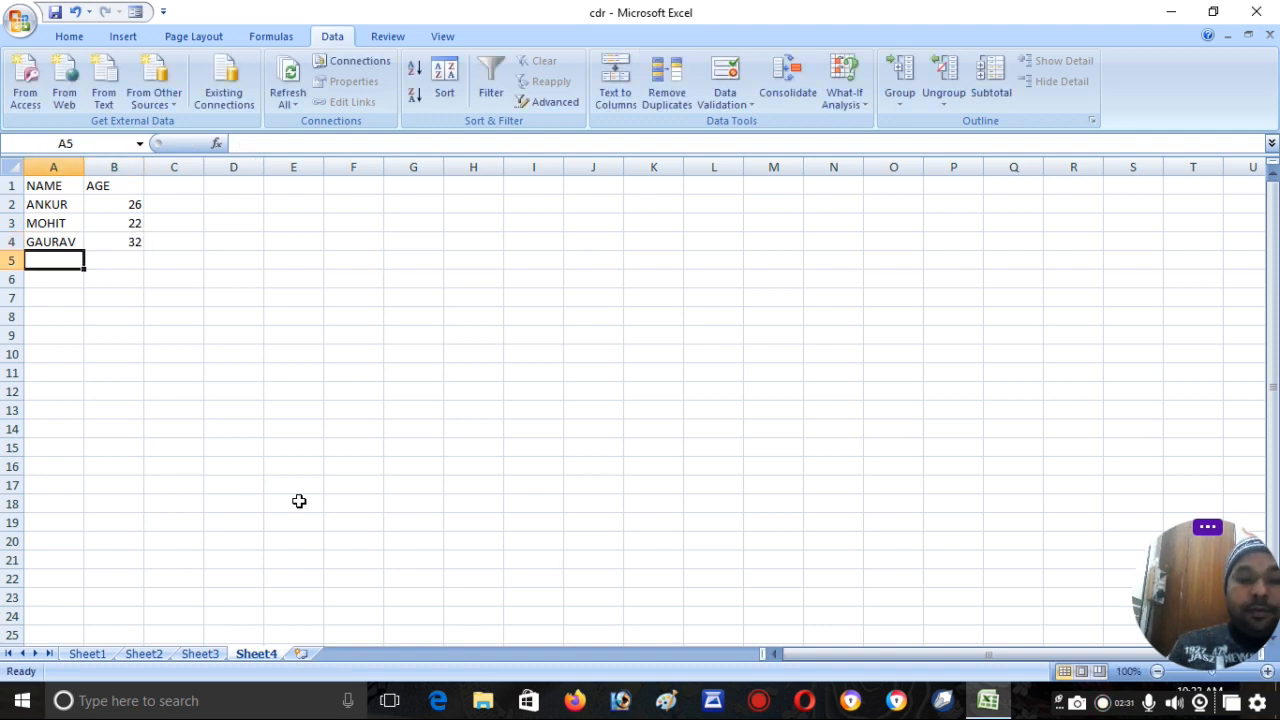
Add two more people's first names in rows 5 and 6 with the ages 33 and 36.
{"action": "type", "text": "AMAN"}
{"action": "key", "text": "Tab"}
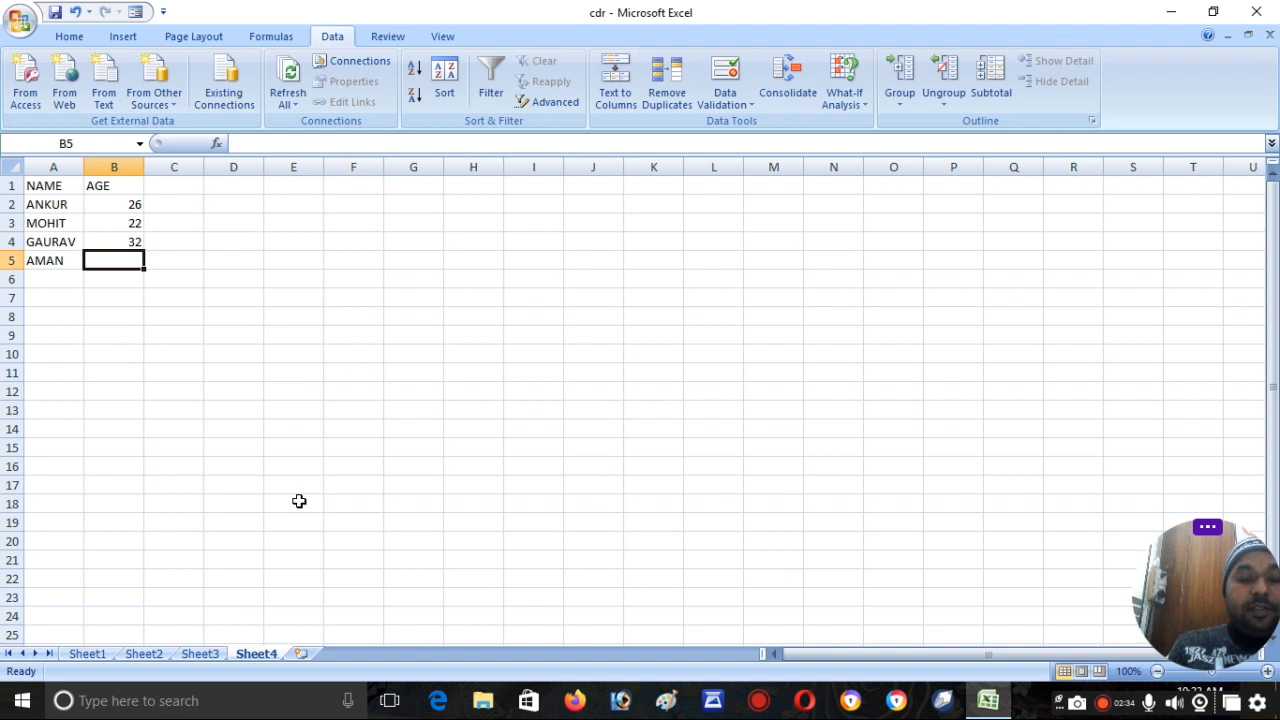
{"action": "type", "text": "33"}
{"action": "key", "text": "Return"}
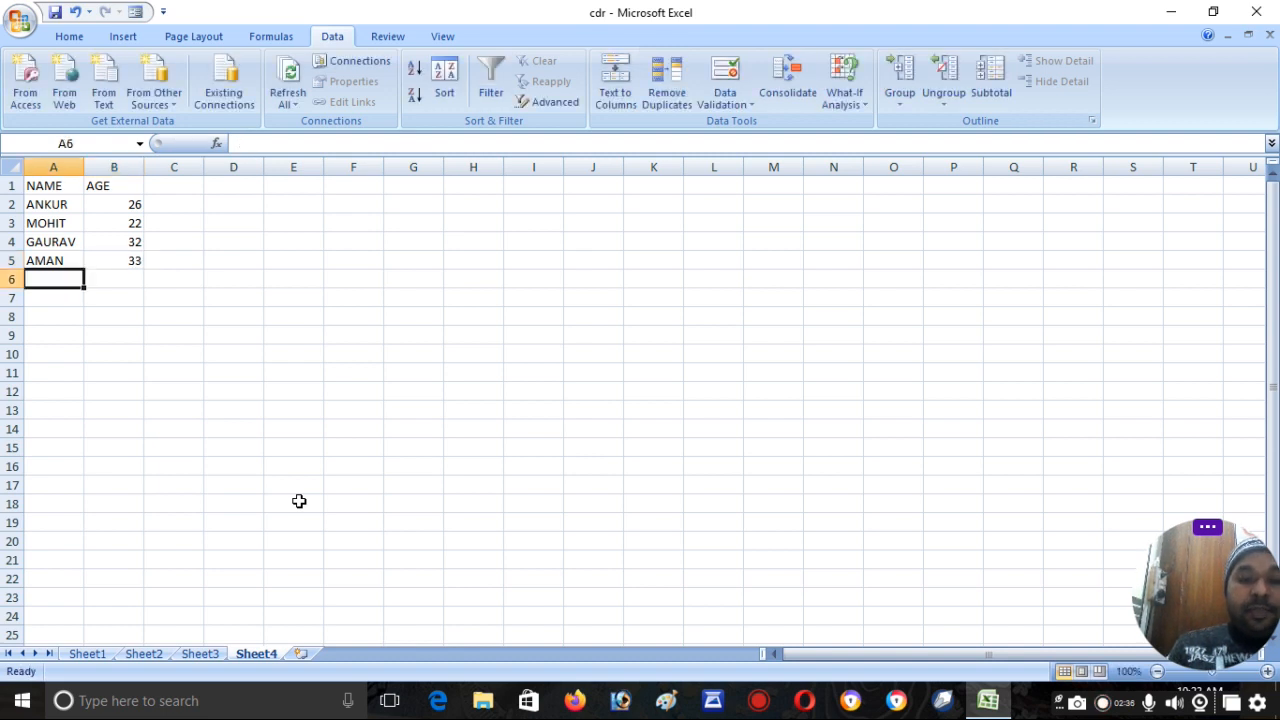
{"action": "type", "text": "KUNAL"}
{"action": "key", "text": "Tab"}
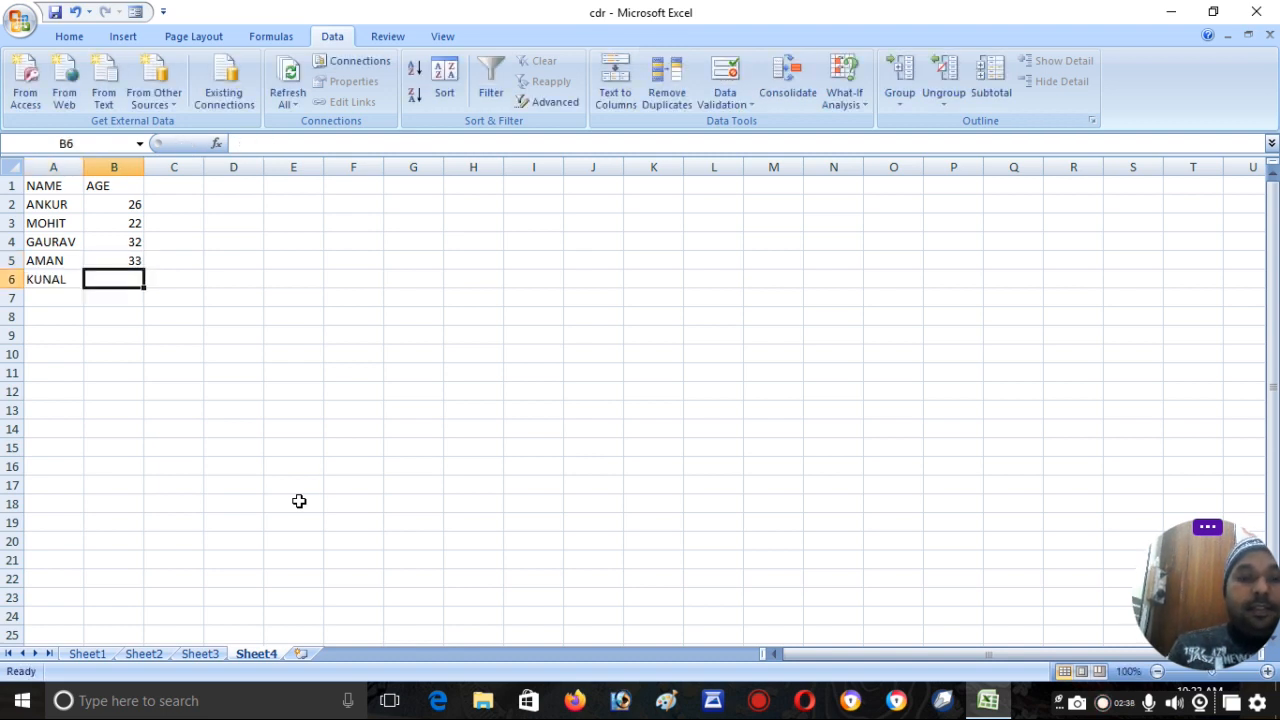
{"action": "type", "text": "36"}
{"action": "key", "text": "Return"}
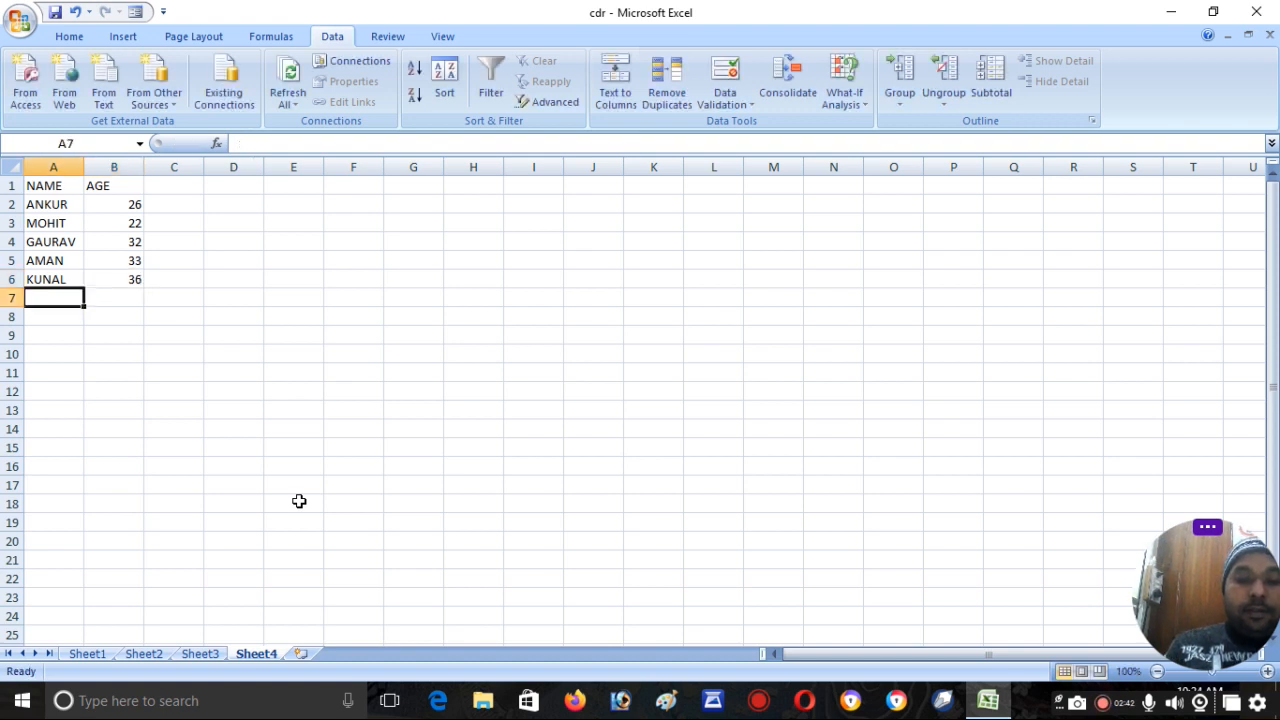
Complete rows 7 and 8 with two further first names and the ages 37 and 21.
{"action": "type", "text": "MOHAN"}
{"action": "key", "text": "Tab"}
{"action": "type", "text": "37"}
{"action": "key", "text": "Return"}
{"action": "type", "text": "LAVI"}
{"action": "key", "text": "Return"}
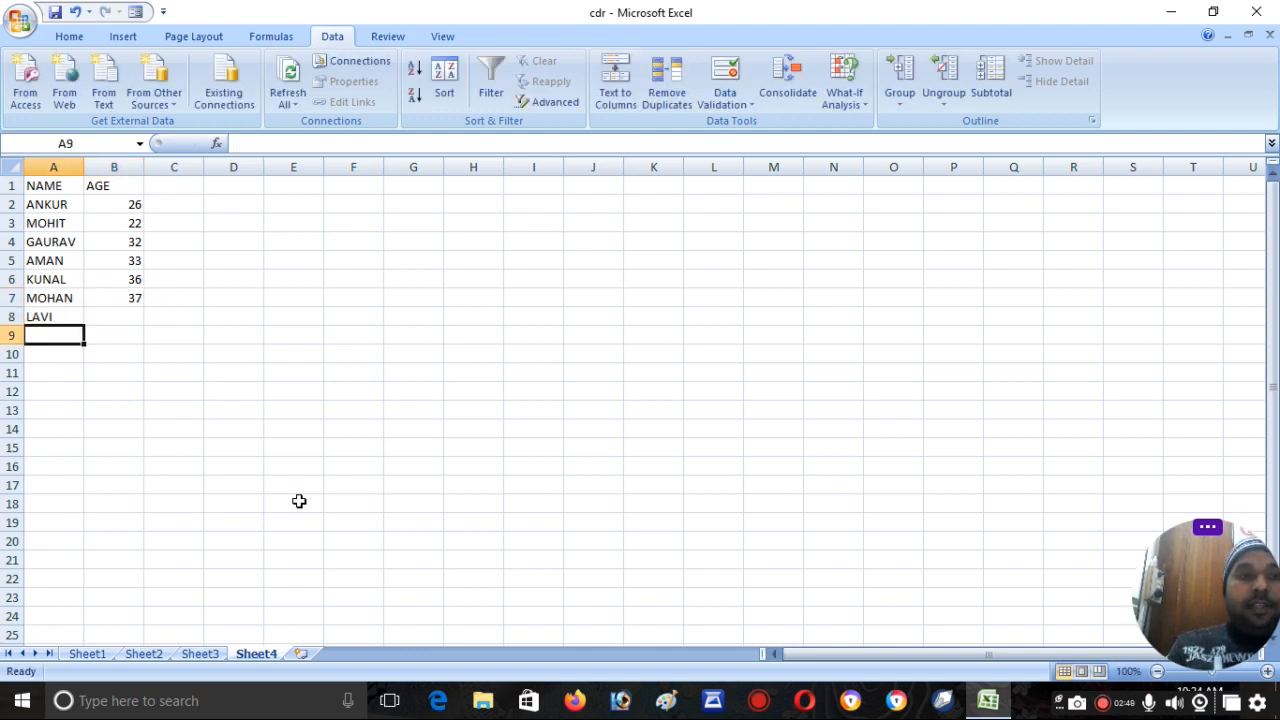
{"action": "key", "text": "Up"}
{"action": "key", "text": "Right"}
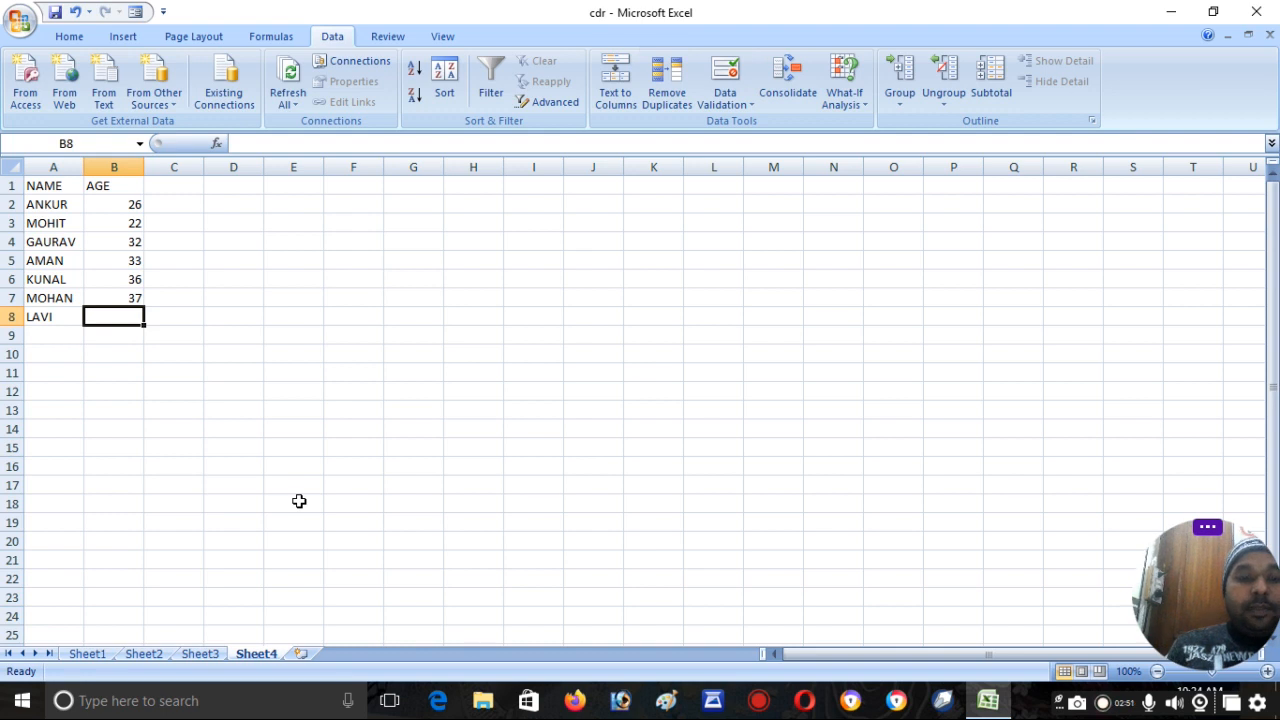
{"action": "type", "text": "21"}
{"action": "key", "text": "Return"}
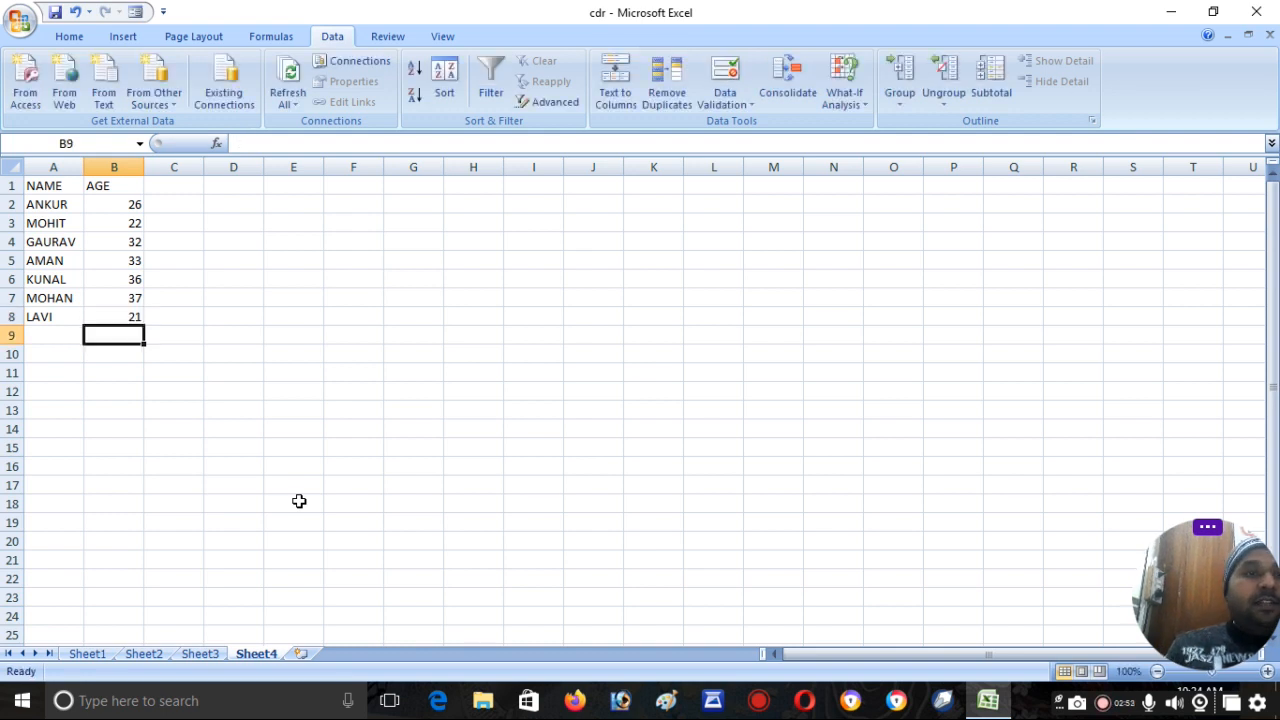
Copy the records in A2:B8 and paste them twice below, starting at A9 and A16.
{"action": "left_click_drag", "start_coordinate": [57, 211], "coordinate": [100, 315]}
{"action": "key", "text": "ctrl+c"}
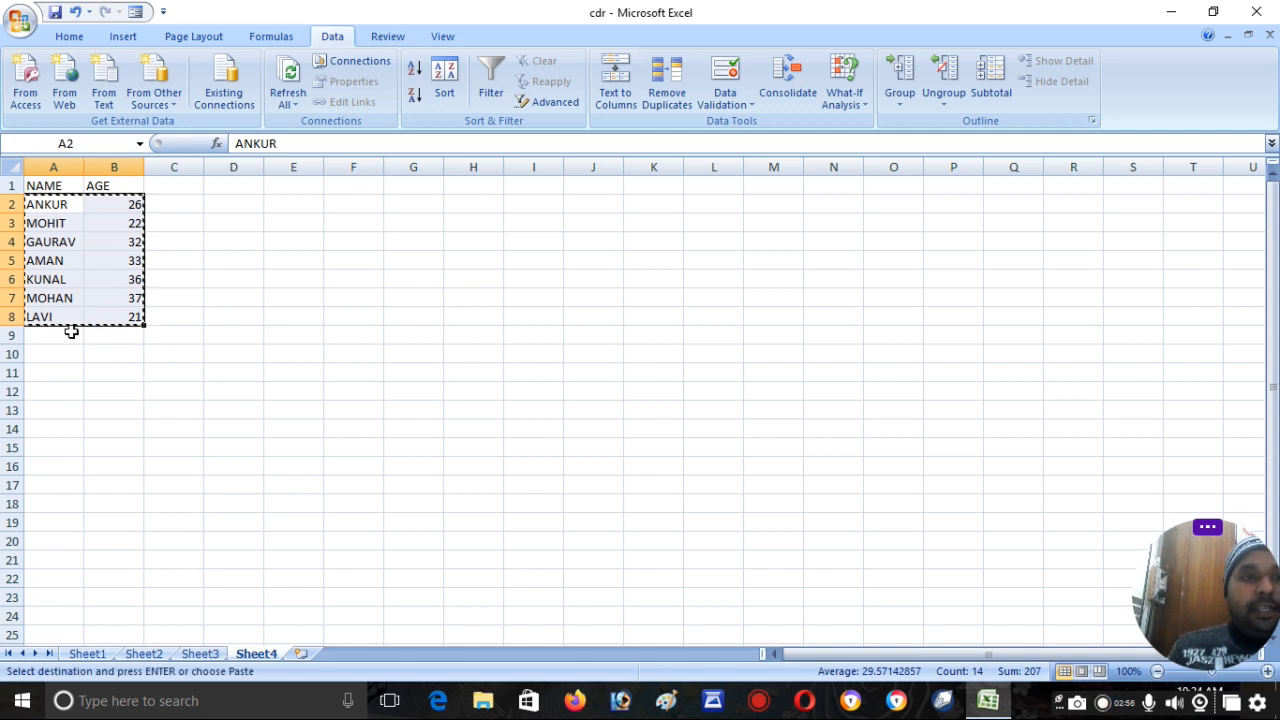
{"action": "left_click", "coordinate": [57, 334]}
{"action": "key", "text": "ctrl+v"}
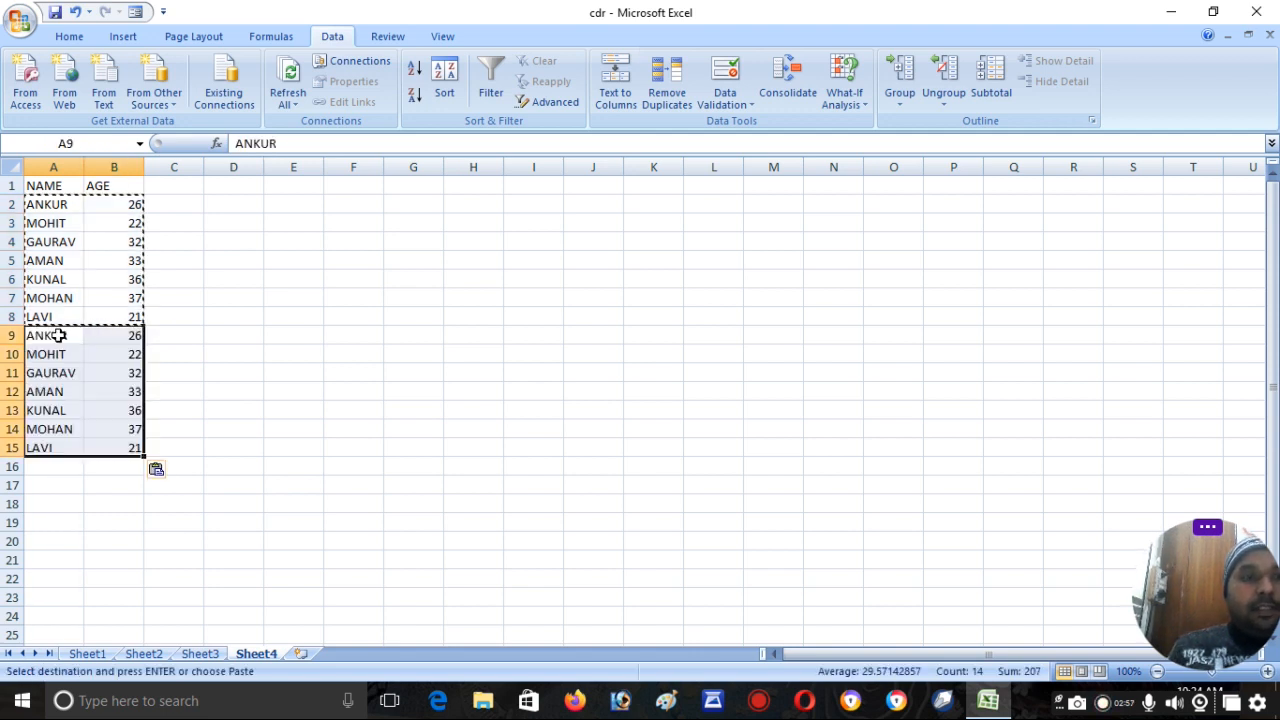
{"action": "left_click", "coordinate": [51, 467]}
{"action": "key", "text": "ctrl+v"}
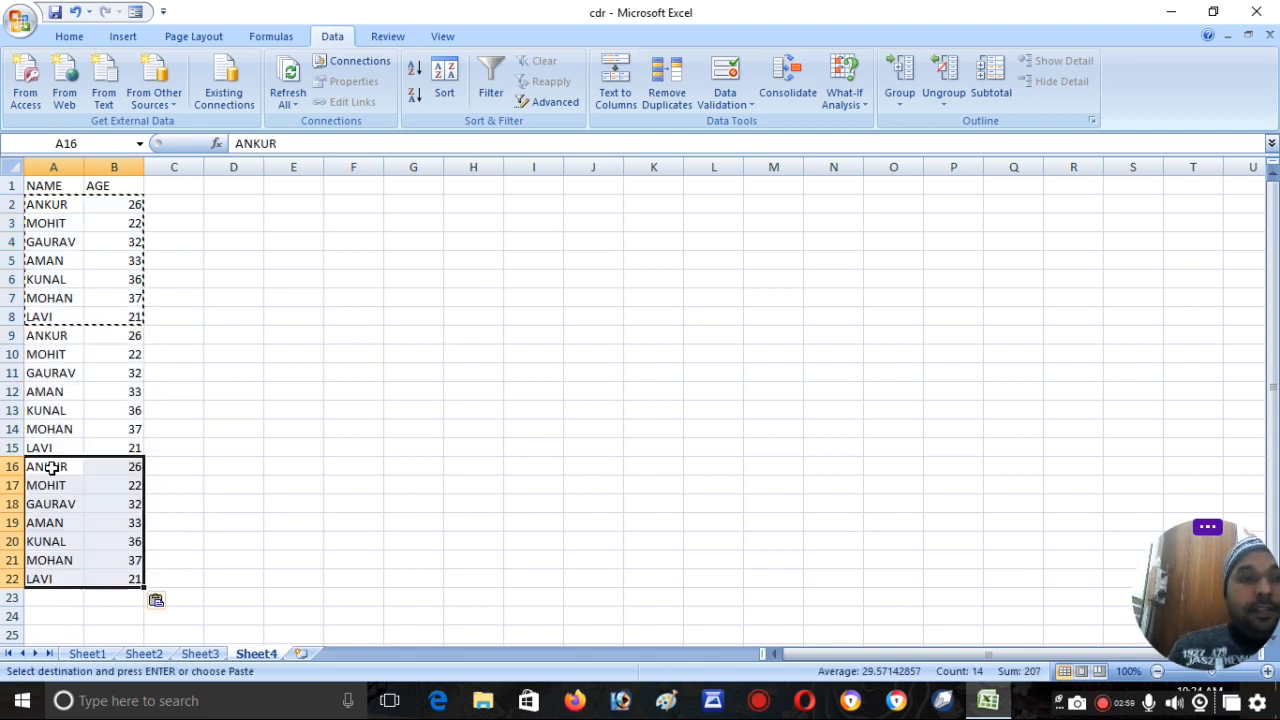
Set the ages in B16:B21 to 22, 33, 34, 23, 43 and 21.
{"action": "left_click", "coordinate": [131, 466]}
{"action": "type", "text": "22"}
{"action": "key", "text": "Return"}
{"action": "type", "text": "33"}
{"action": "key", "text": "Return"}
{"action": "type", "text": "34"}
{"action": "key", "text": "Return"}
{"action": "type", "text": "23"}
{"action": "key", "text": "Return"}
{"action": "type", "text": "43"}
{"action": "key", "text": "Return"}
{"action": "type", "text": "21"}
{"action": "key", "text": "Return"}
{"action": "key", "text": "Return"}
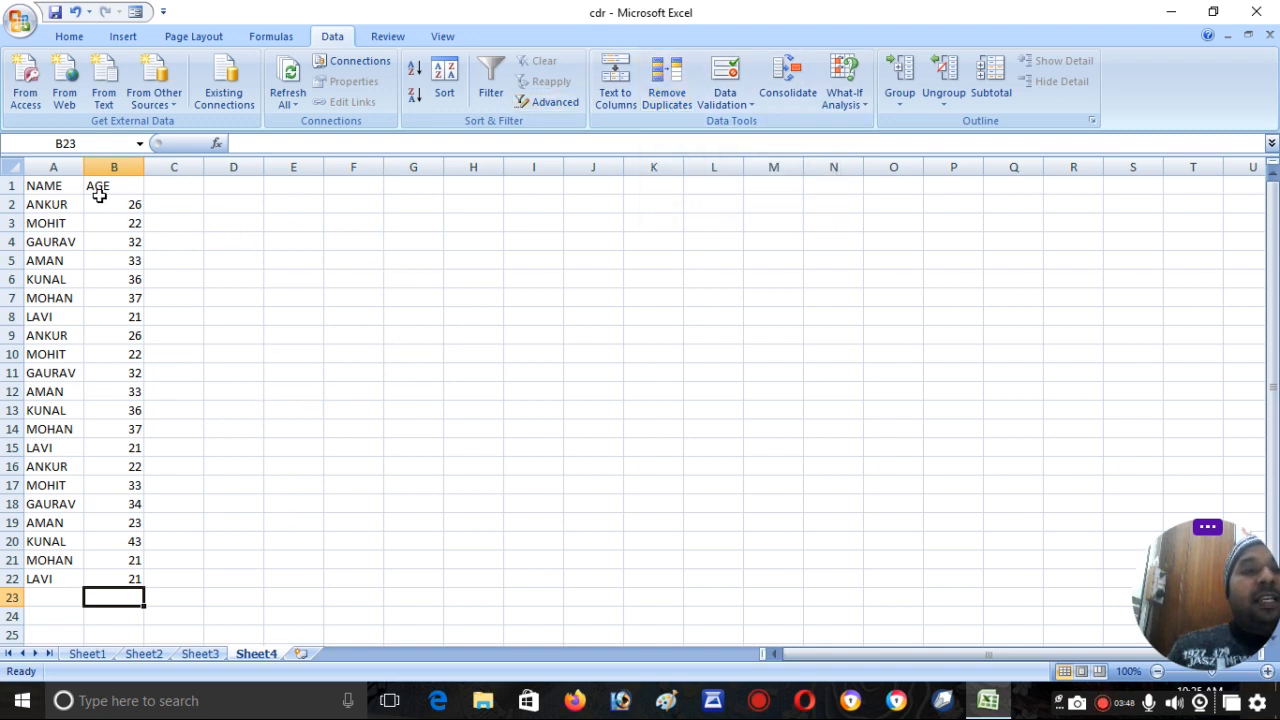
Try Remove Duplicates on the table comparing only the AGE column, and undo the removal.
{"action": "left_click", "coordinate": [674, 99]}
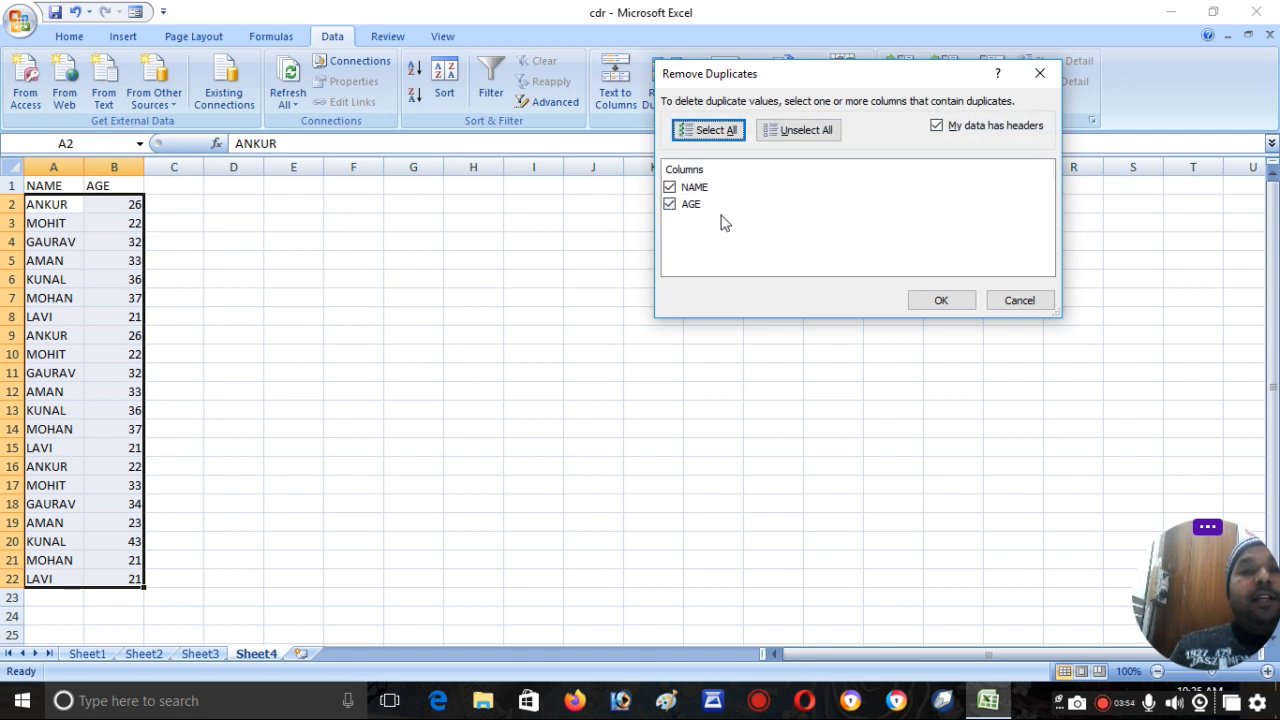
{"action": "left_click", "coordinate": [669, 187]}
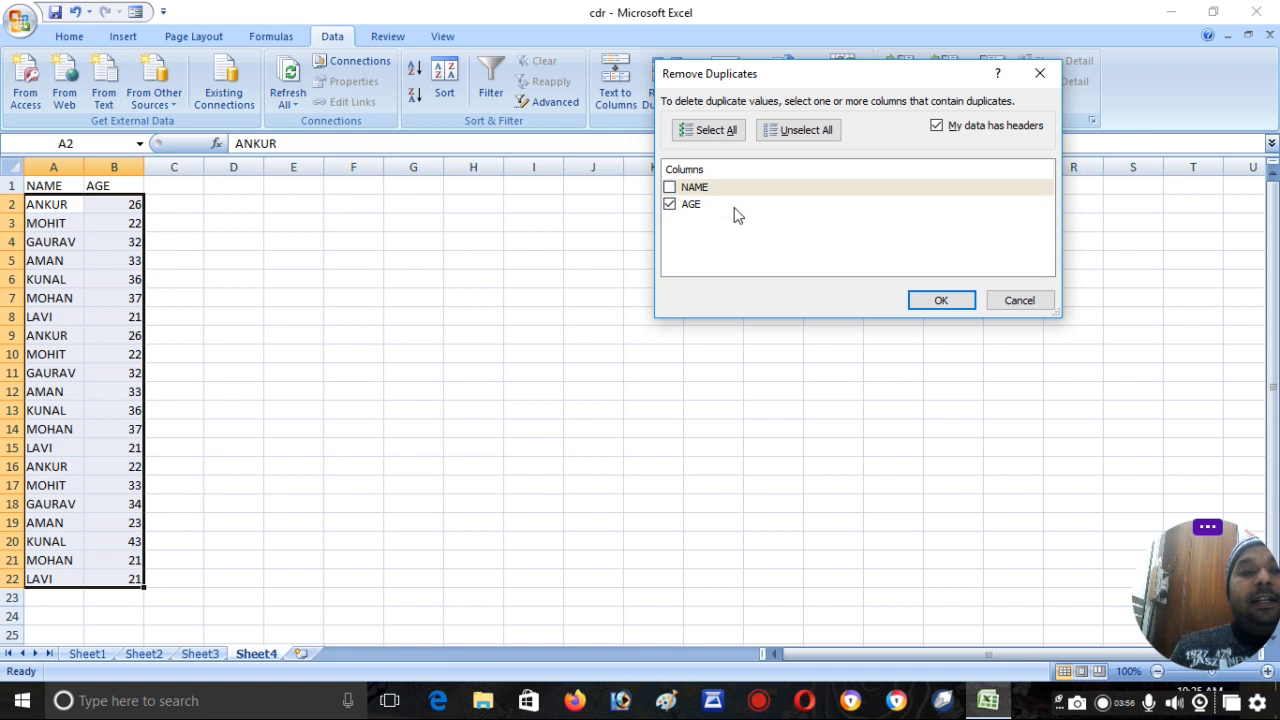
{"action": "left_click", "coordinate": [923, 300]}
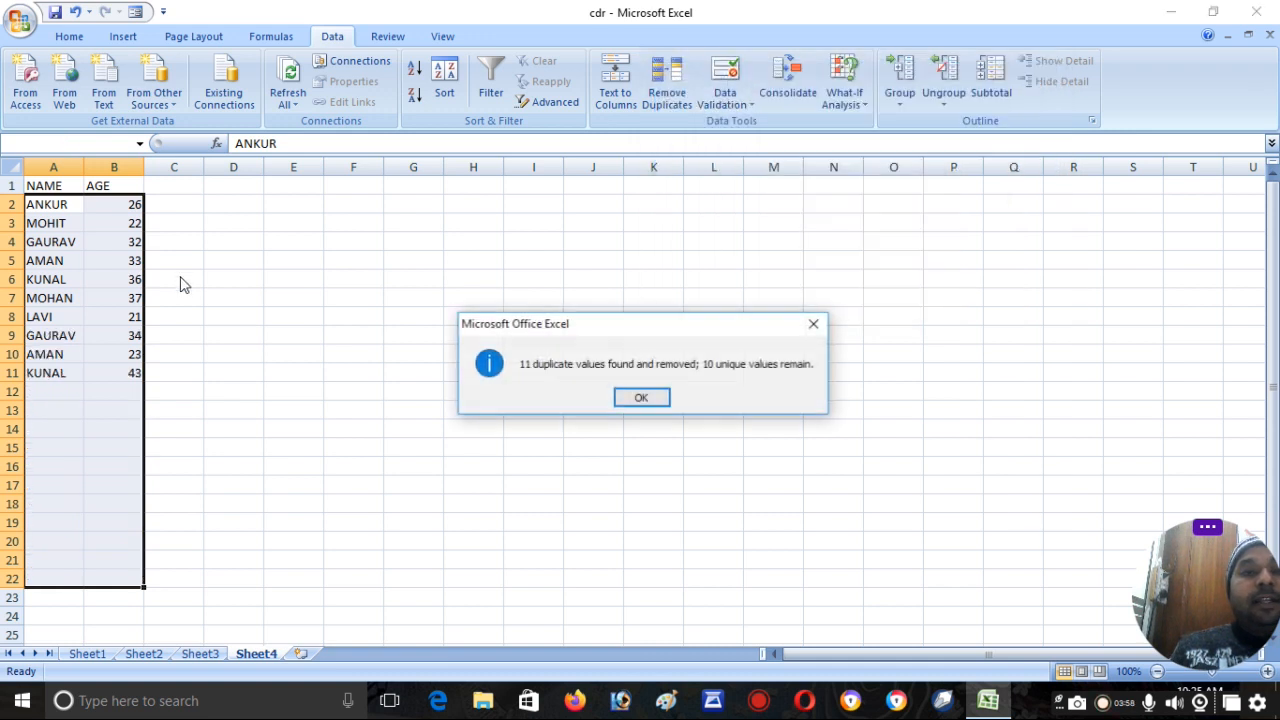
{"action": "left_click", "coordinate": [626, 400]}
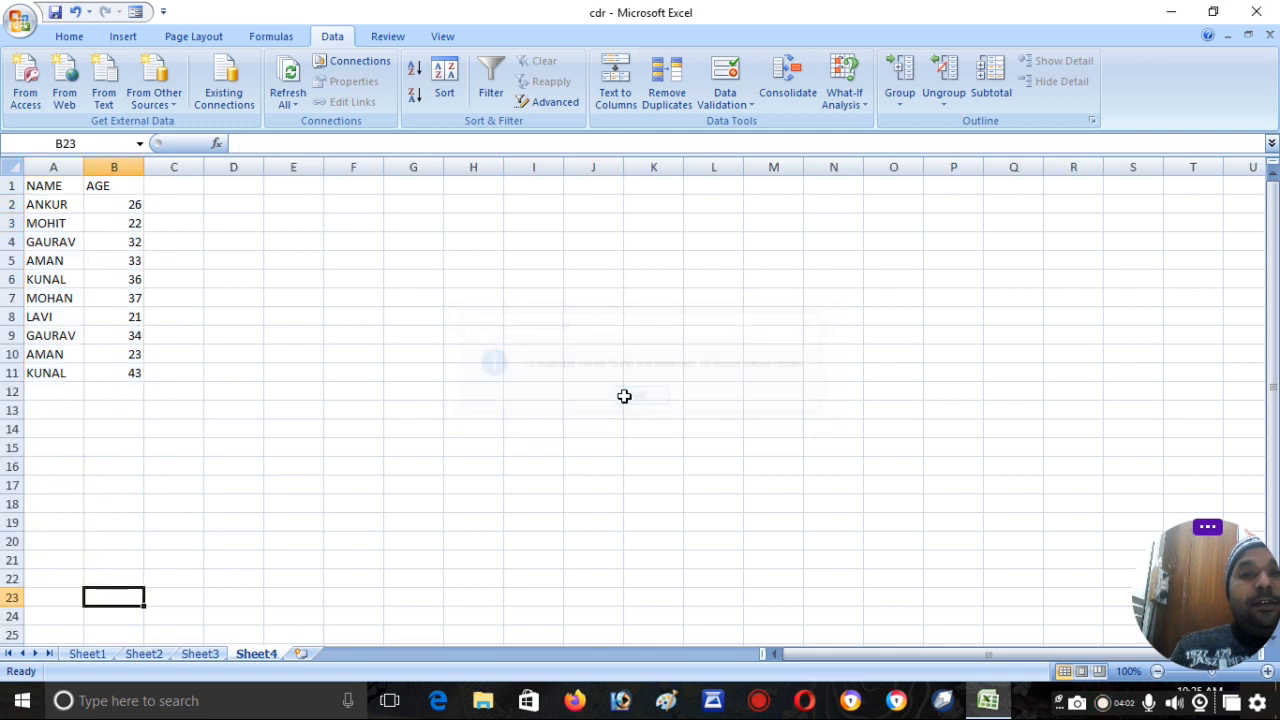
{"action": "key", "text": "ctrl+z"}
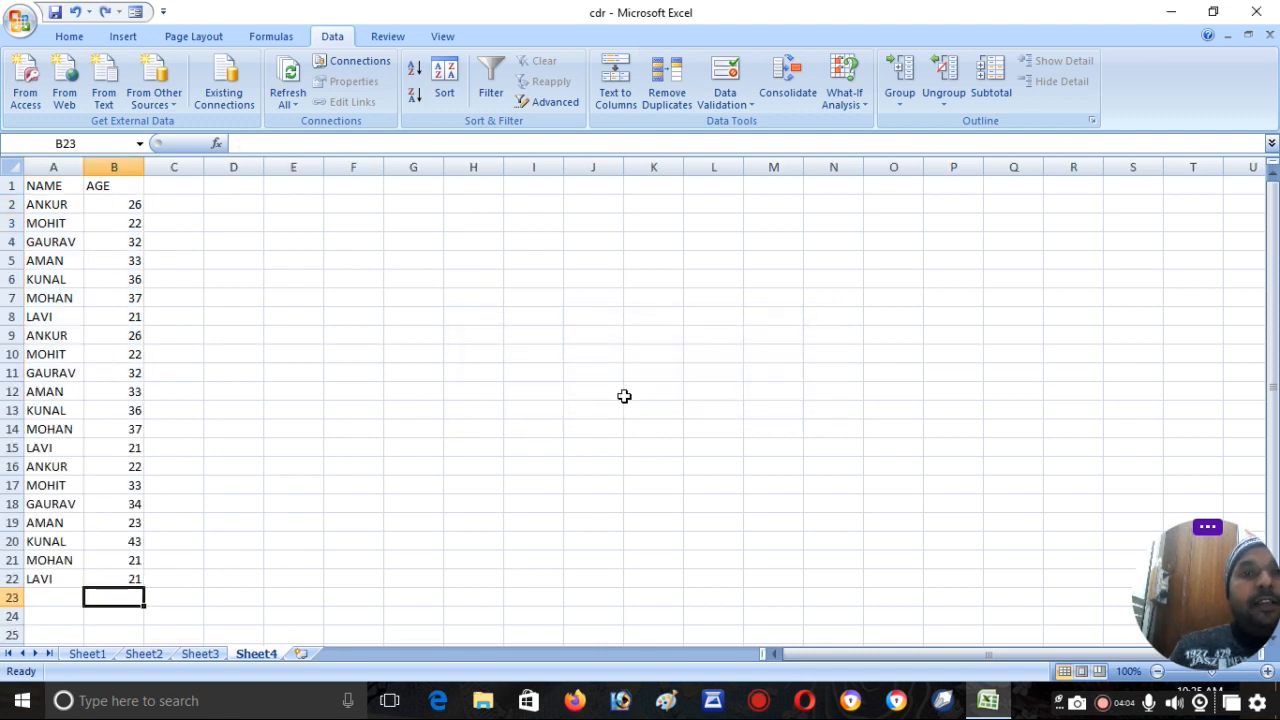
Try Remove Duplicates on the table comparing only the NAME column, and undo the removal.
{"action": "left_click", "coordinate": [666, 88]}
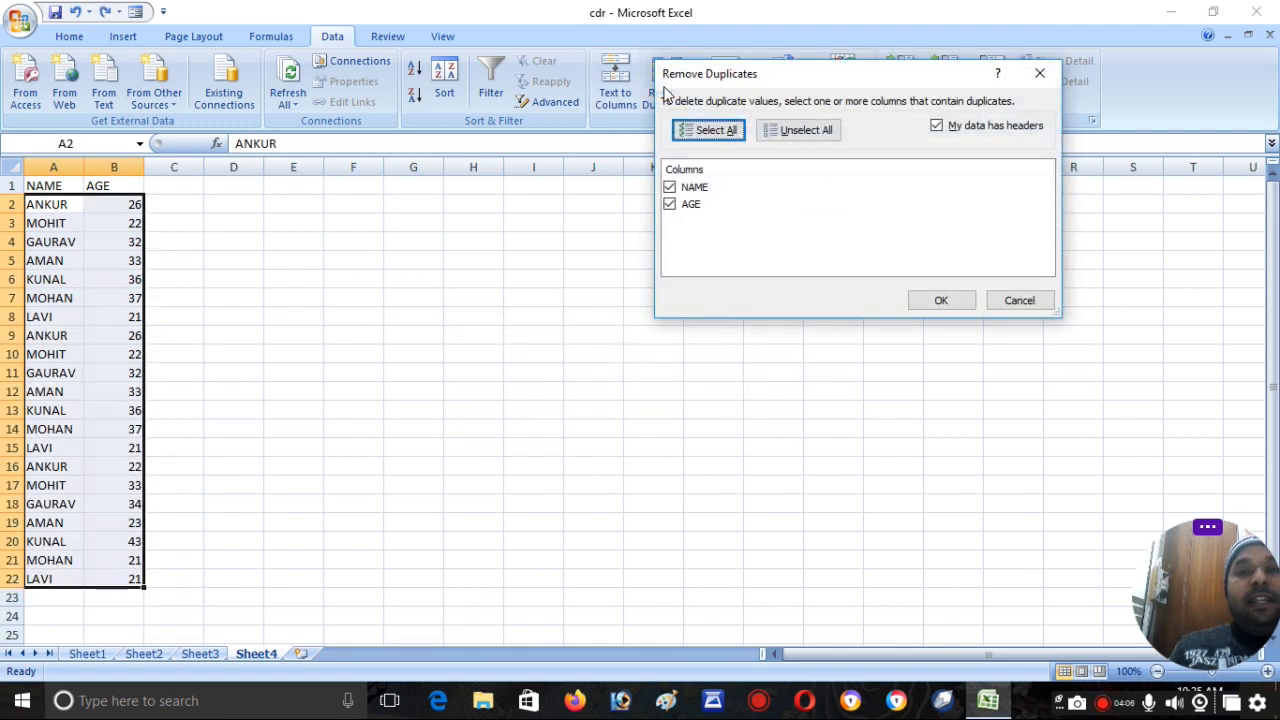
{"action": "left_click", "coordinate": [670, 204]}
{"action": "left_click", "coordinate": [921, 300]}
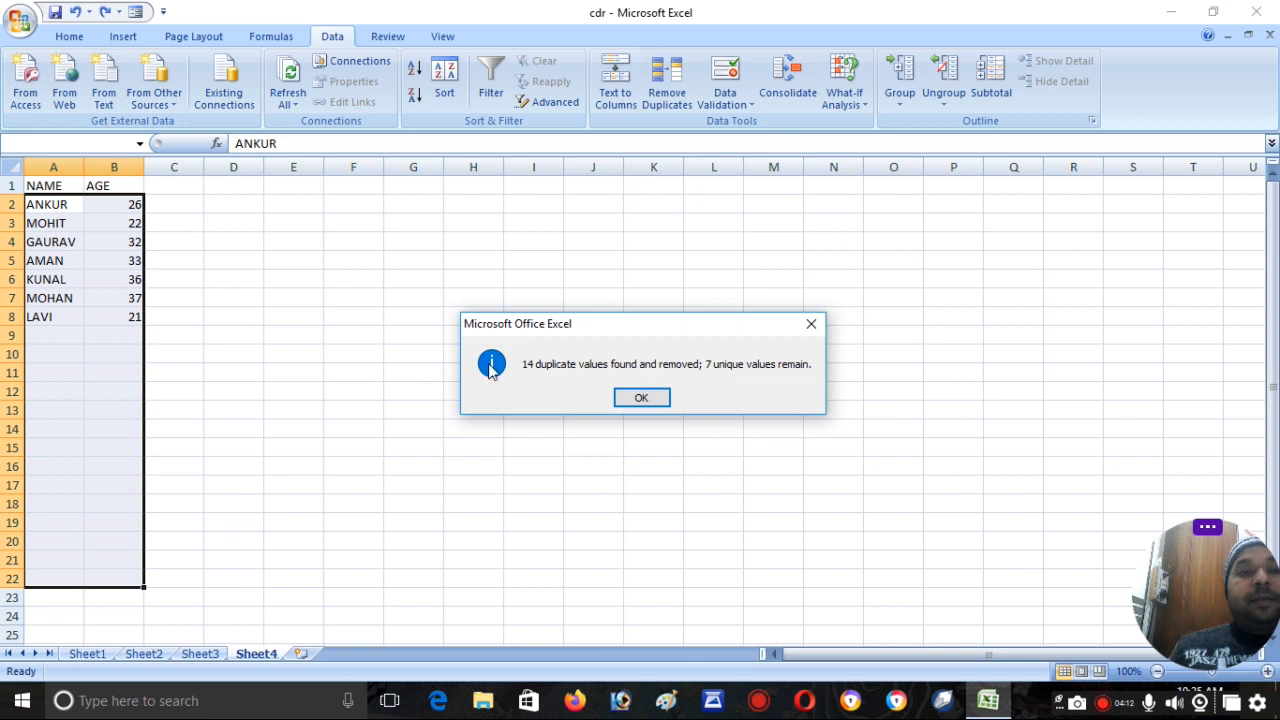
{"action": "left_click", "coordinate": [635, 397]}
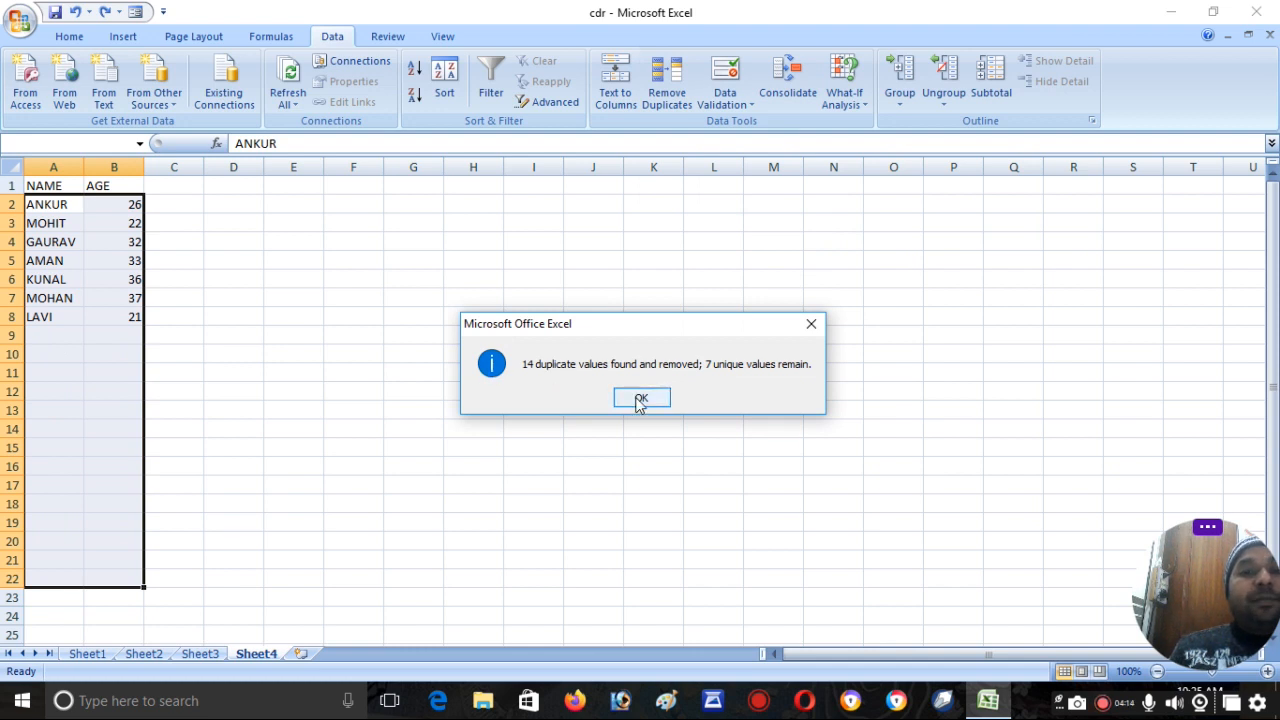
{"action": "key", "text": "ctrl+z"}
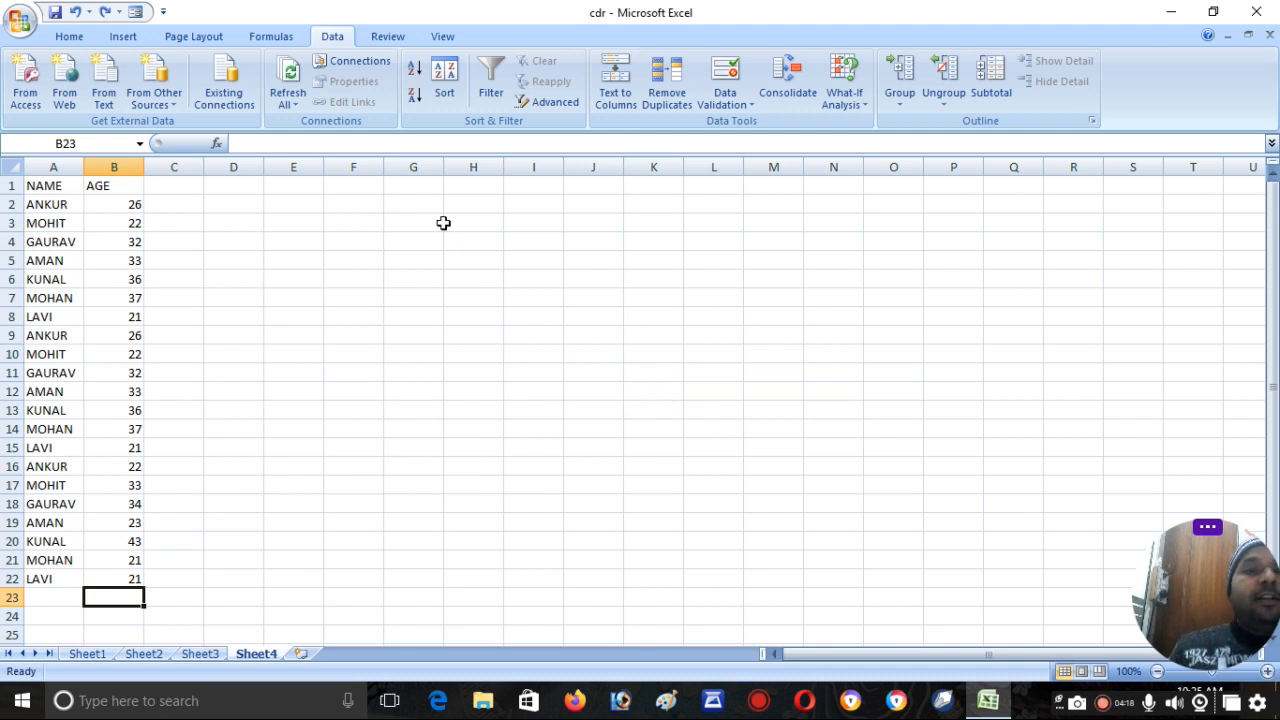
Remove the duplicate records from the table, comparing both the NAME and AGE columns.
{"action": "left_click", "coordinate": [668, 93]}
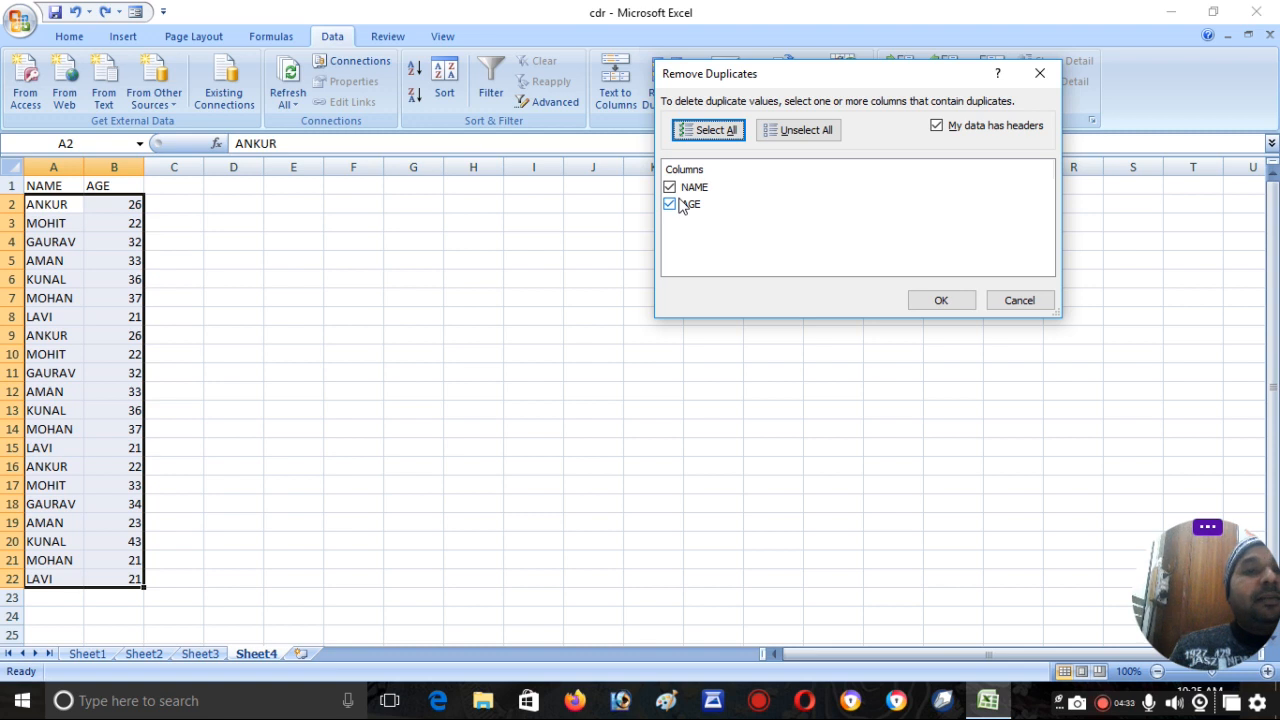
{"action": "left_click", "coordinate": [956, 303]}
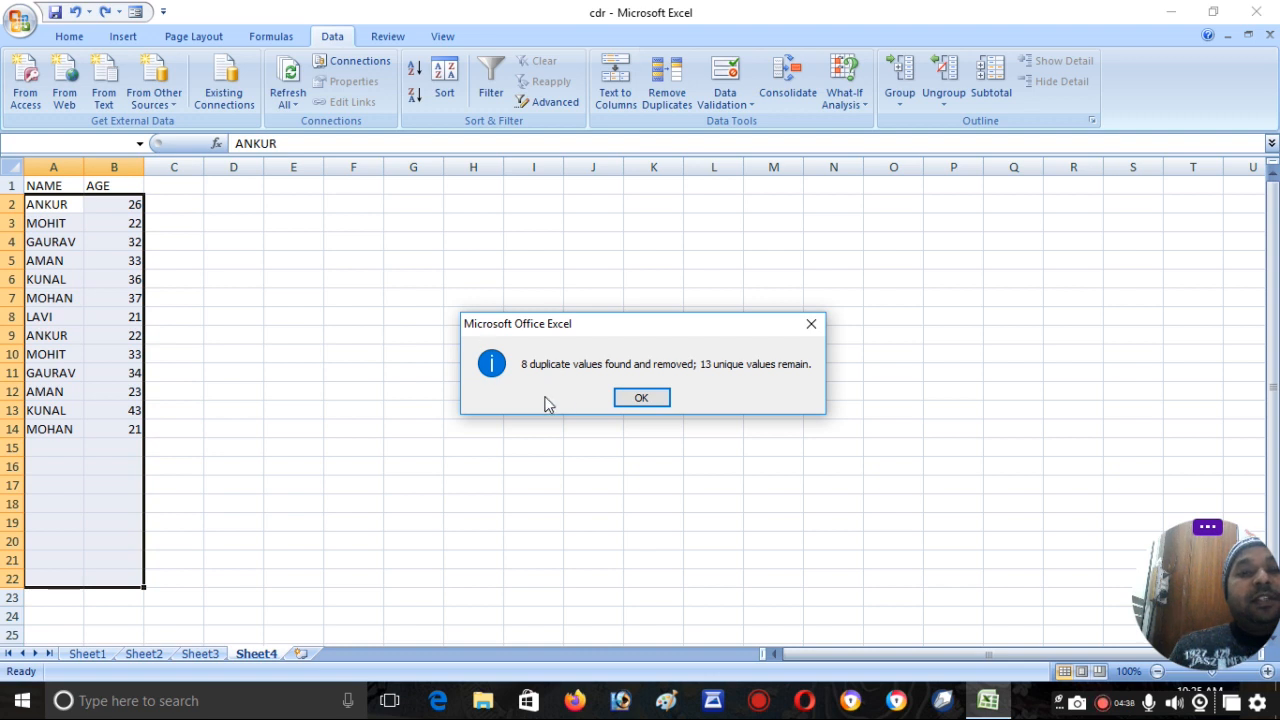
{"action": "left_click", "coordinate": [642, 396]}
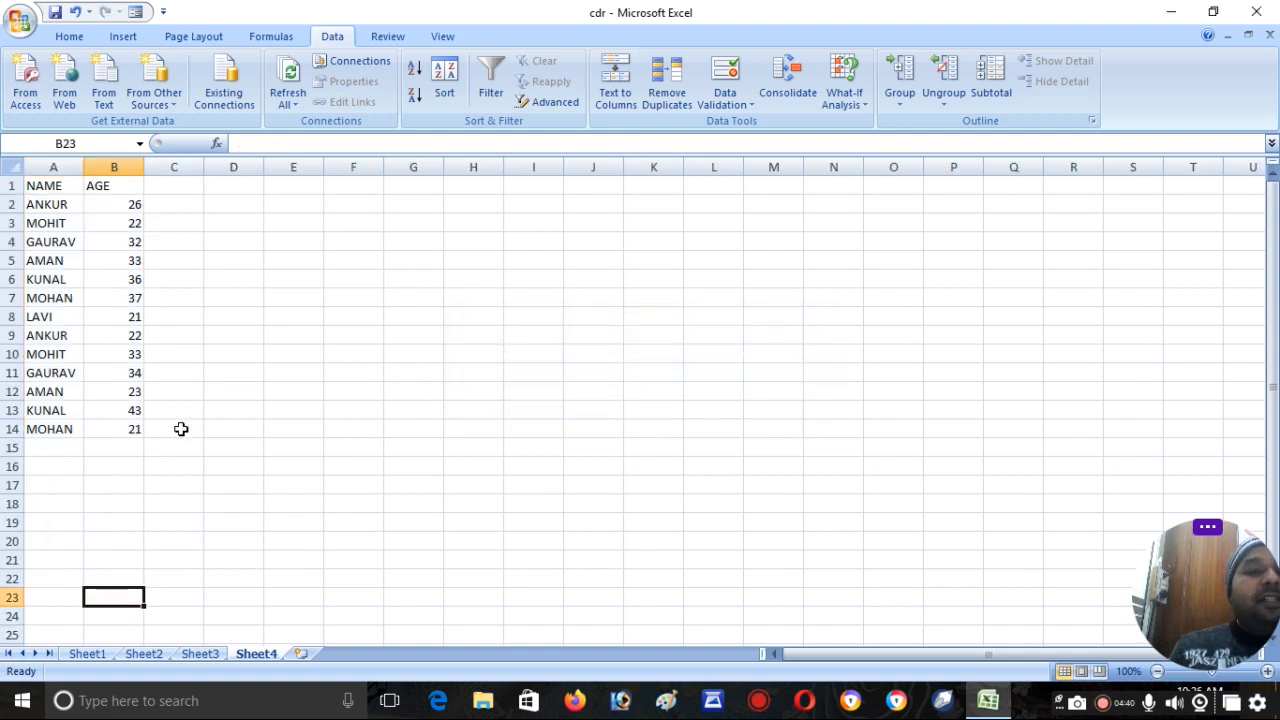
{"action": "left_click", "coordinate": [129, 446]}
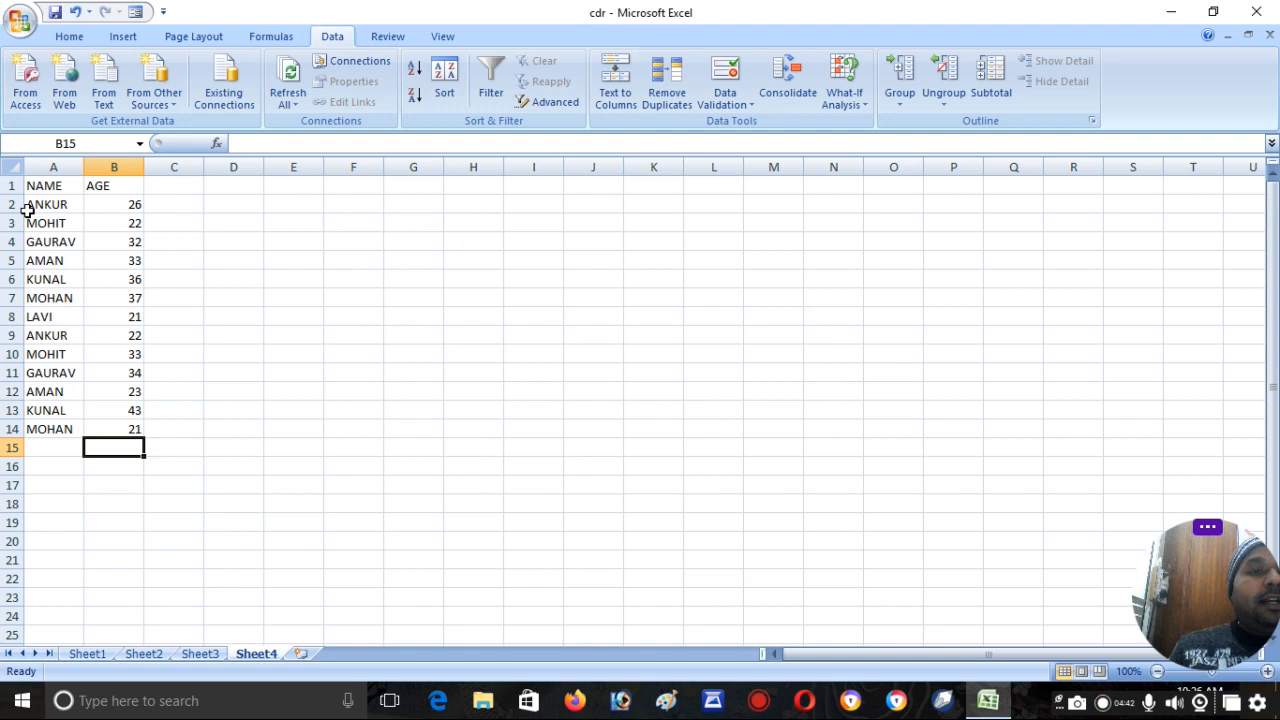